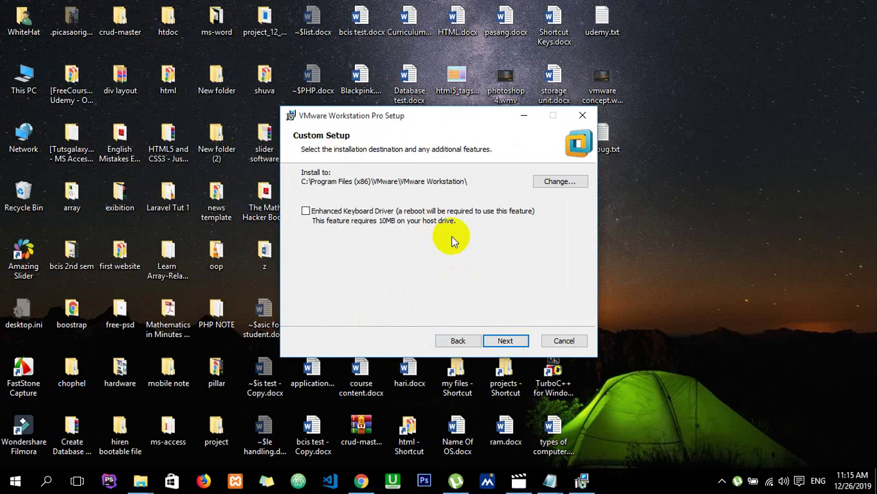
- Start installing VMware Workstation Pro with the startup update check turned off and both Desktop and Start Menu shortcuts enabled
left_click(506, 341)
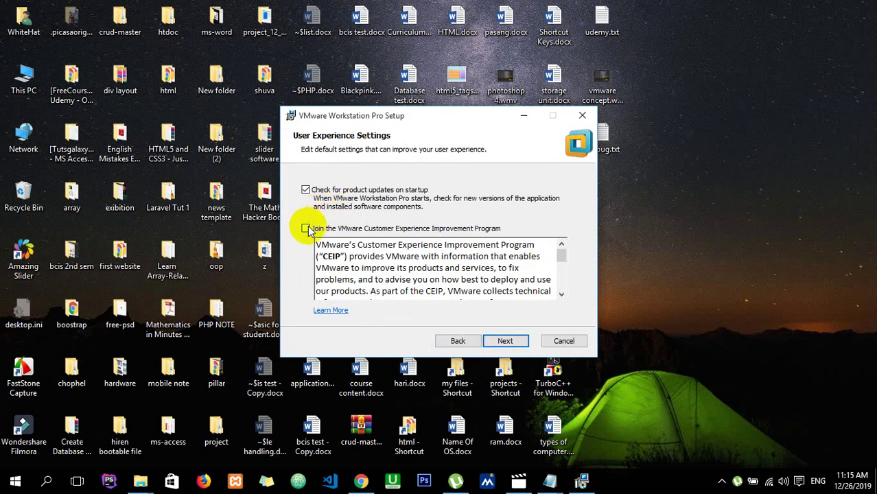
left_click(306, 191)
left_click(506, 341)
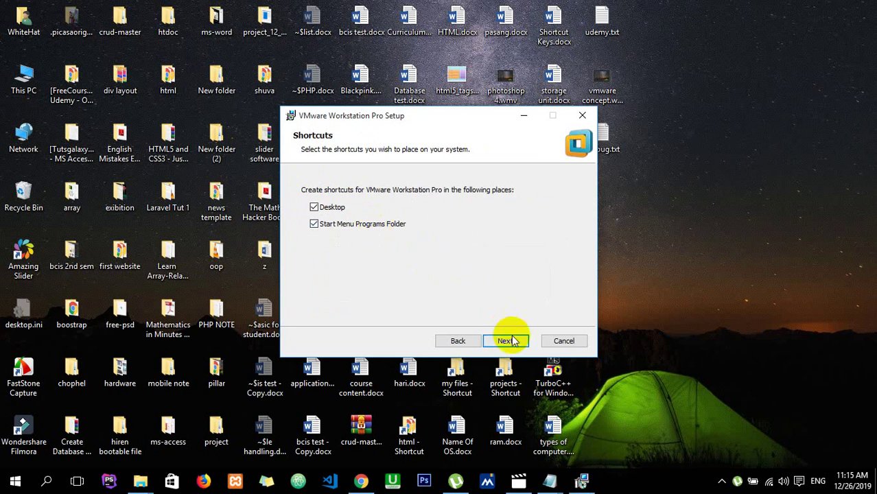
left_click(507, 341)
left_click(508, 341)
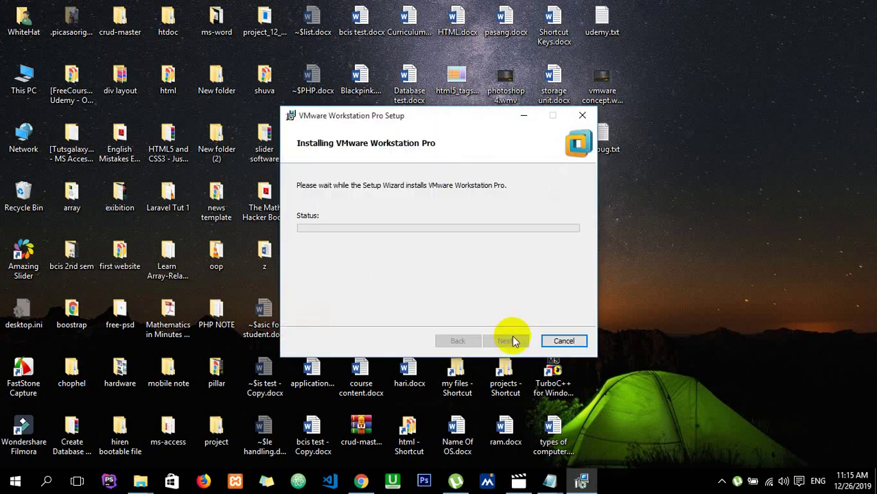
- Switch to the extracted VMware Workstation v14.0.0 folder in File Explorer and look through _ReadMe.txt and Serials.txt
mouse_move(141, 481)
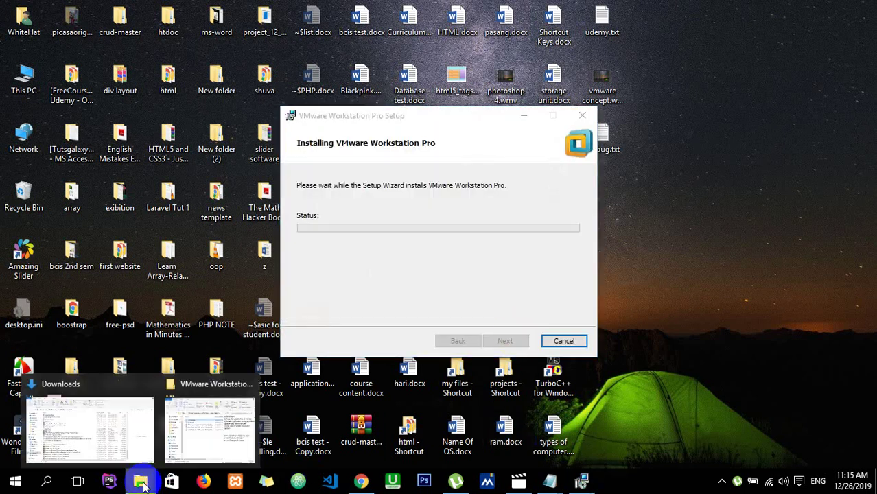
left_click(186, 424)
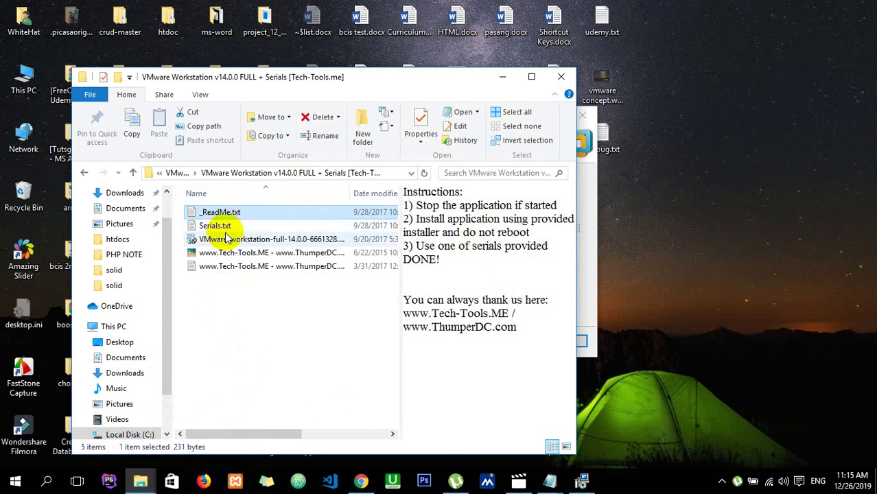
left_click(223, 216)
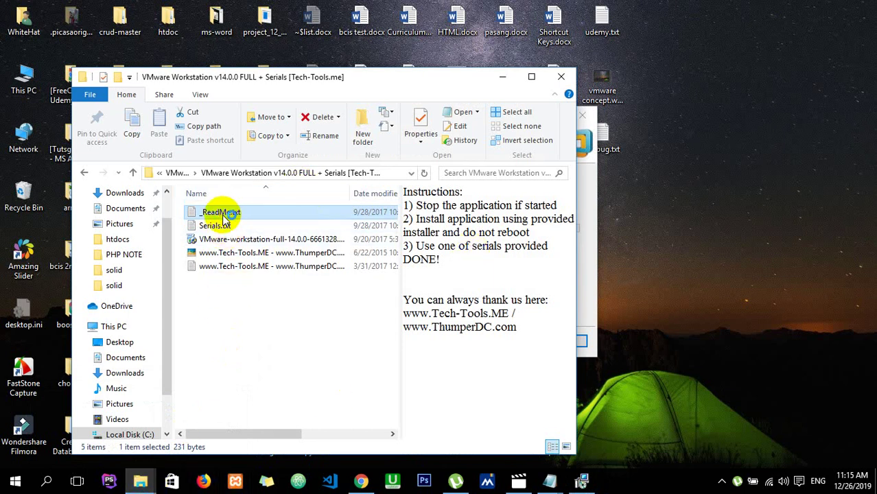
double_click(224, 216)
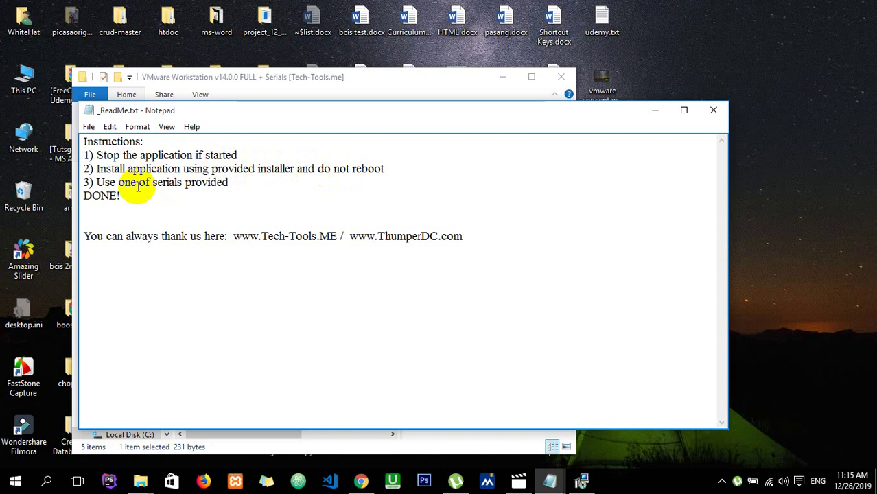
left_click(653, 110)
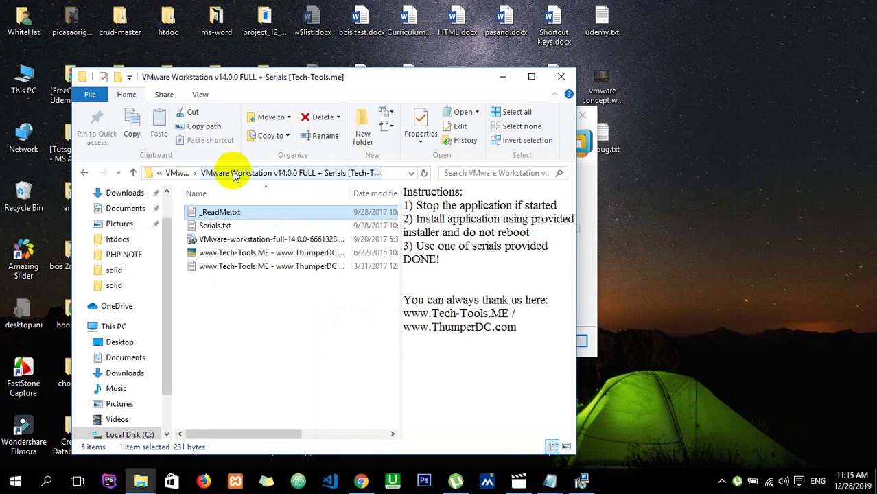
double_click(227, 226)
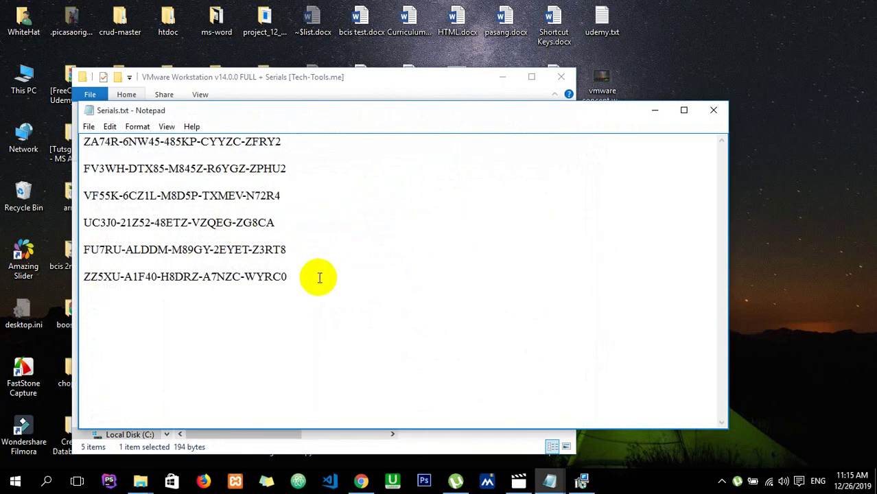
left_click(717, 113)
- Review the extraction options of the downloaded VMware Workstation v14.0.0 archive, and return to the inner extracted folder
left_click(88, 173)
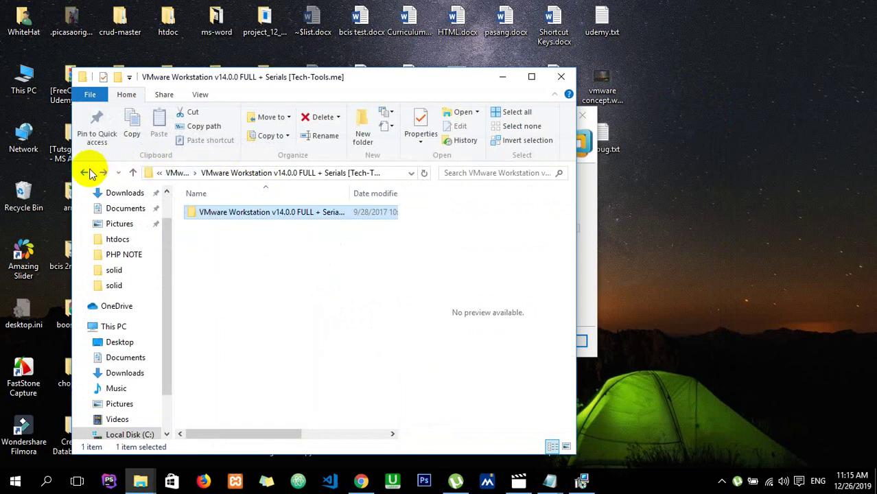
left_click(90, 173)
left_click(251, 255)
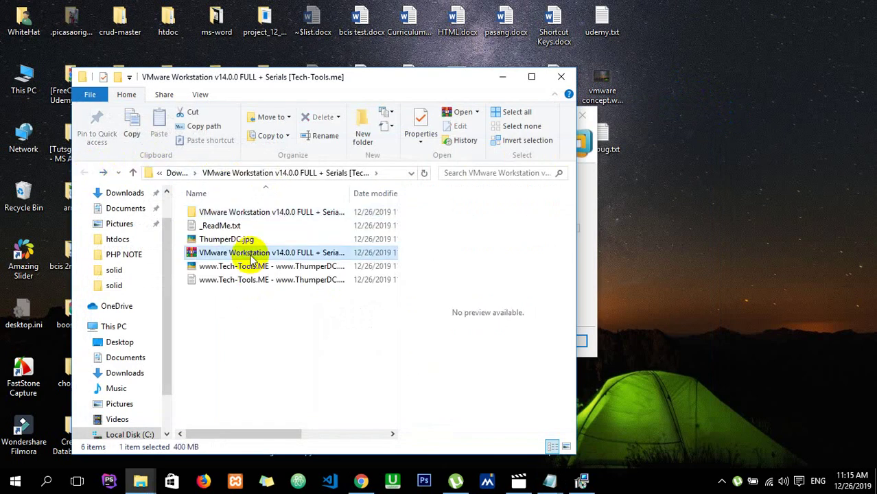
right_click(251, 257)
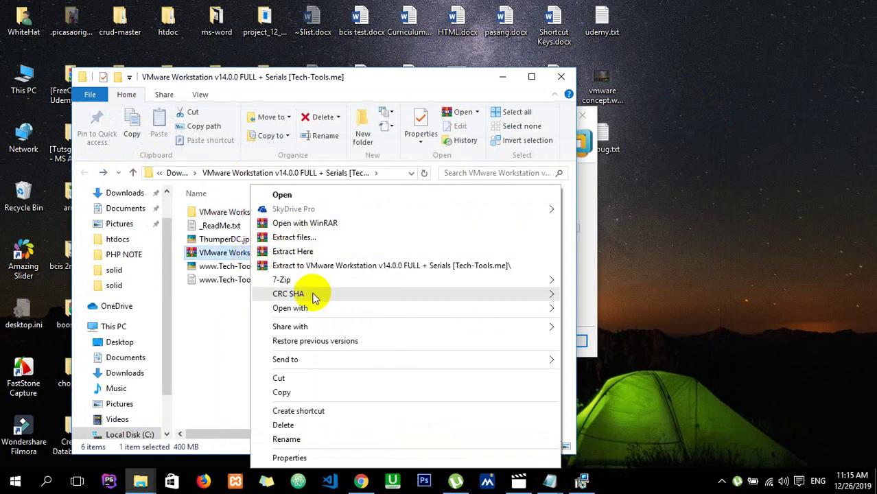
double_click(236, 214)
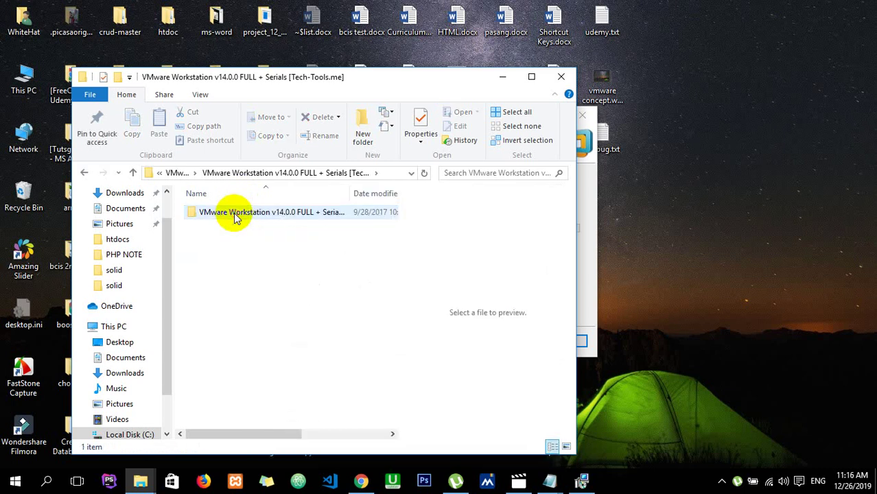
double_click(233, 212)
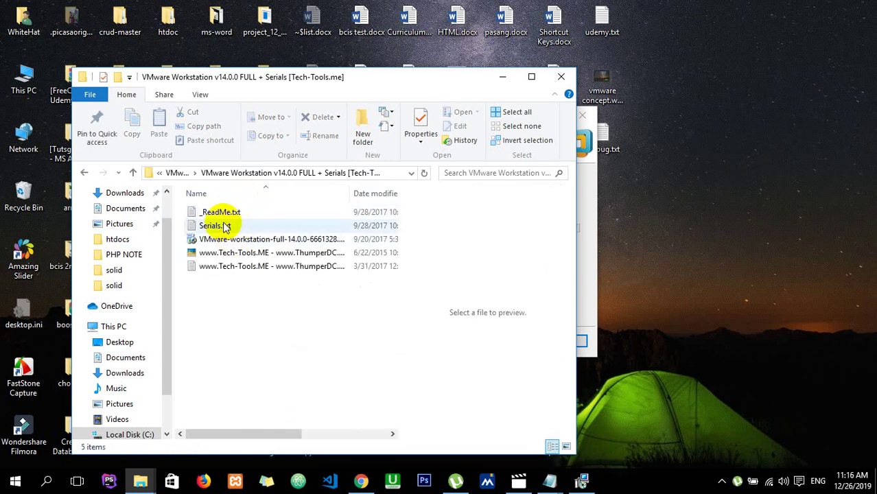
left_click(591, 192)
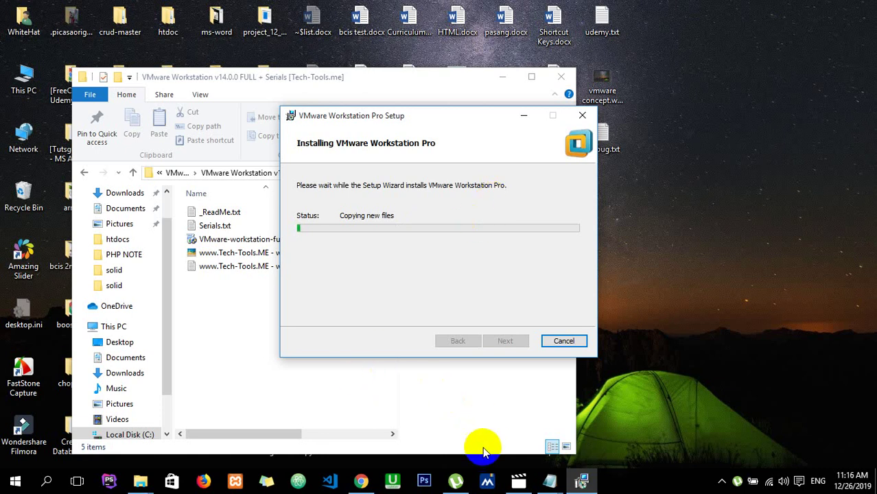
left_click(456, 482)
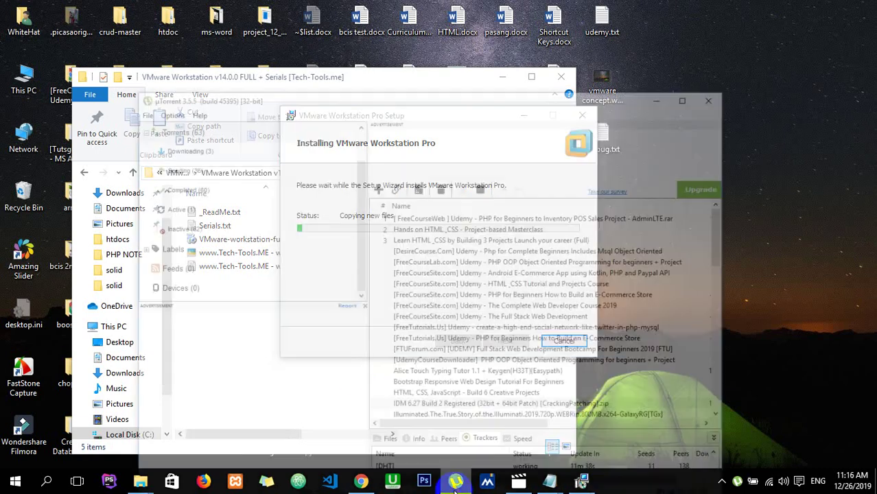
left_click(455, 482)
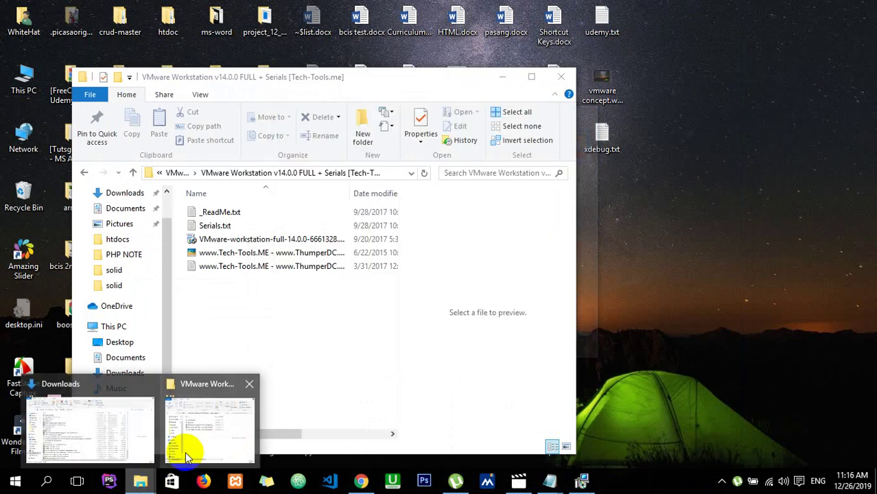
- Switch to Chrome and close the YouTube Studio Channel analytics and Channel dashboard tabs
left_click(358, 483)
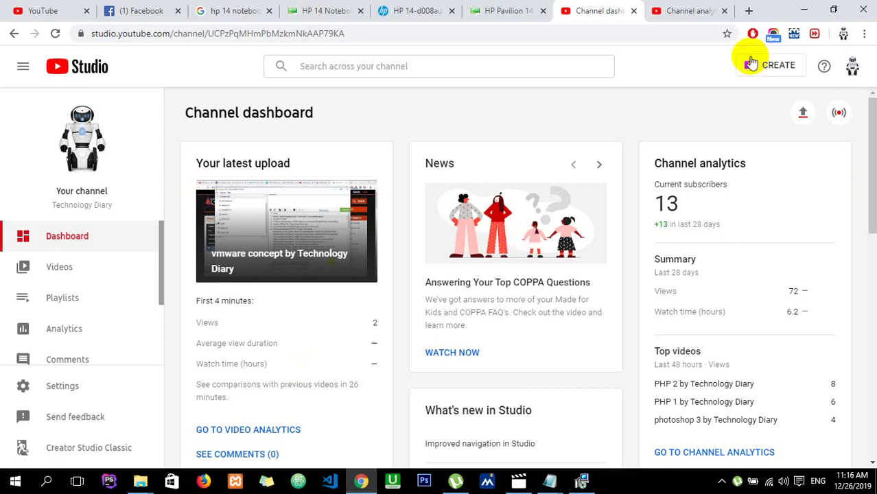
left_click(683, 8)
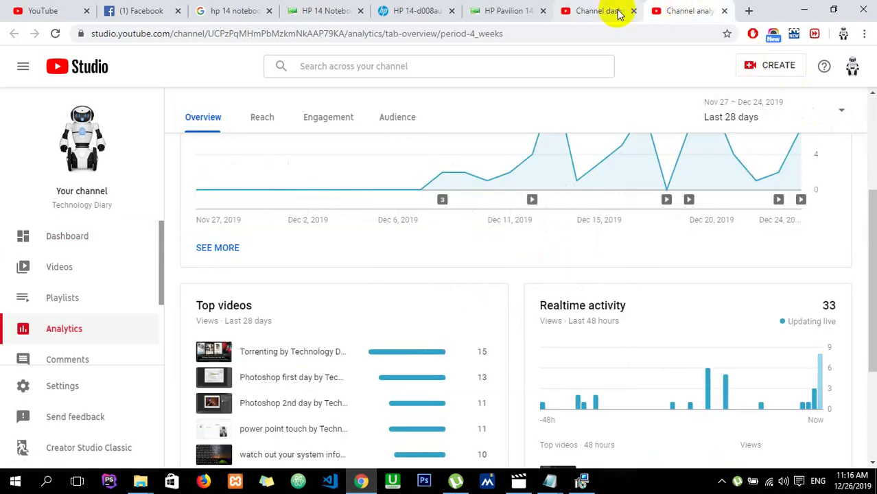
left_click(514, 8)
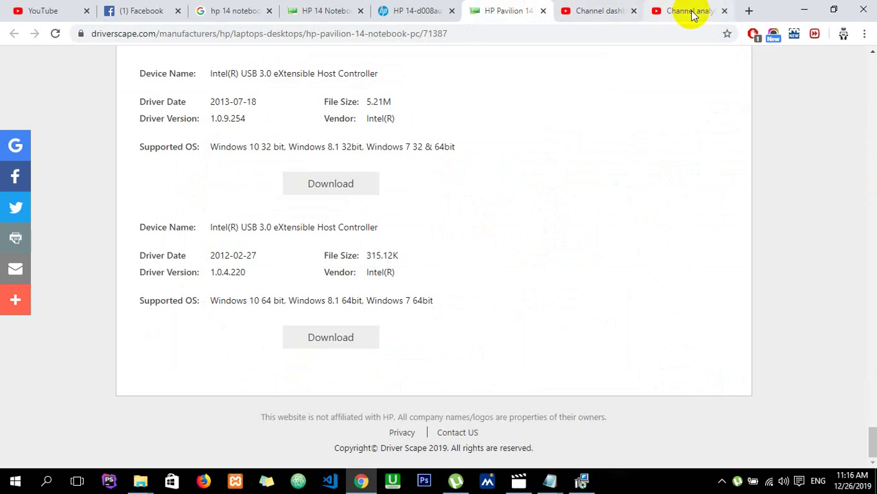
left_click(725, 11)
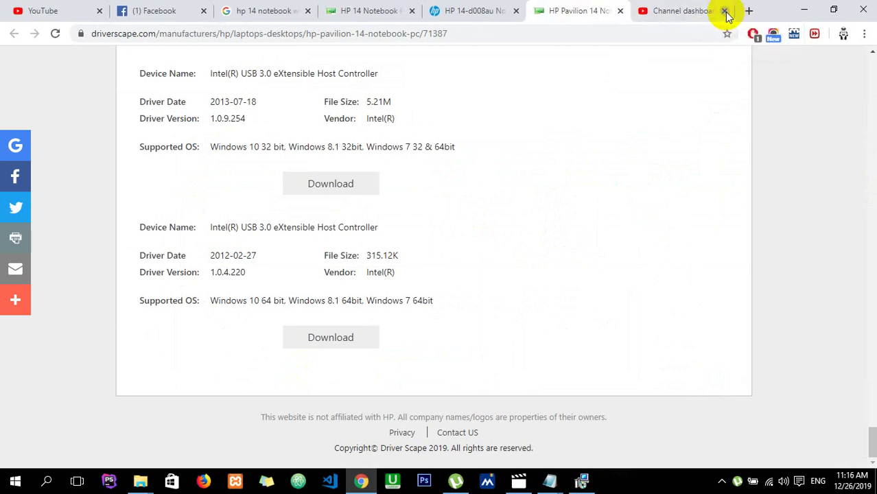
left_click(724, 11)
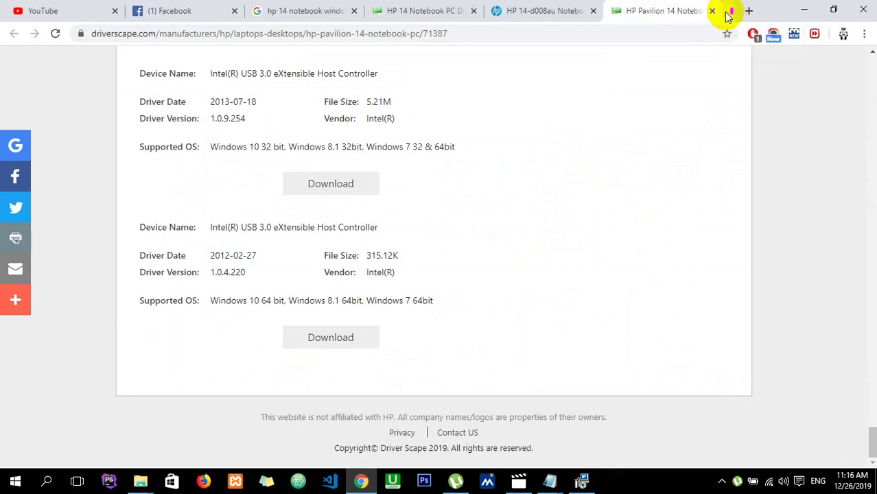
- Return to the VMware Workstation Pro Setup window and finish the wizard without entering a license
left_click(583, 481)
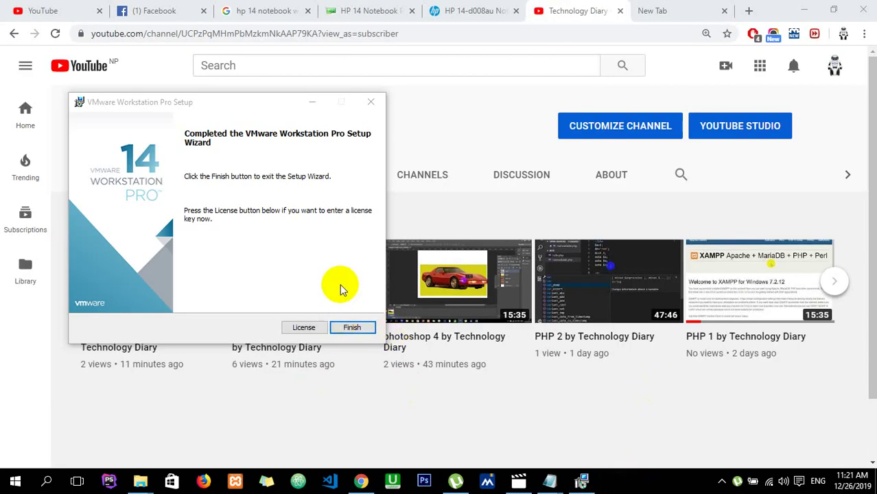
left_click(680, 9)
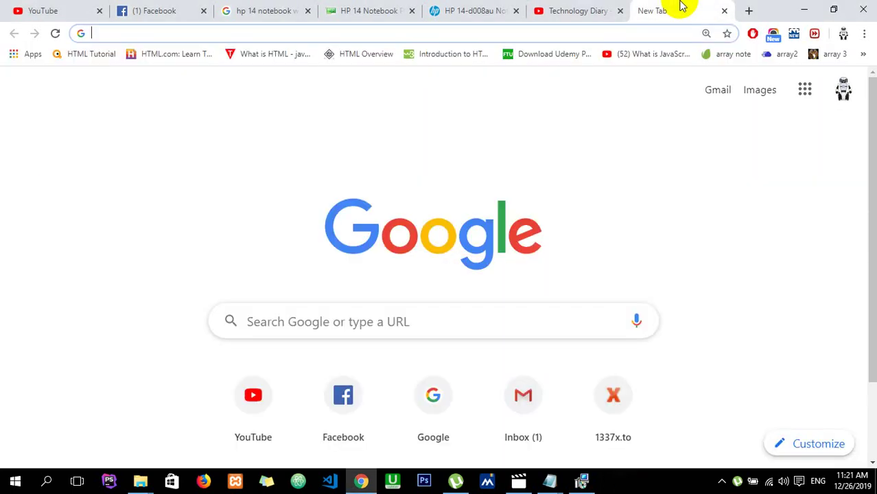
left_click(584, 480)
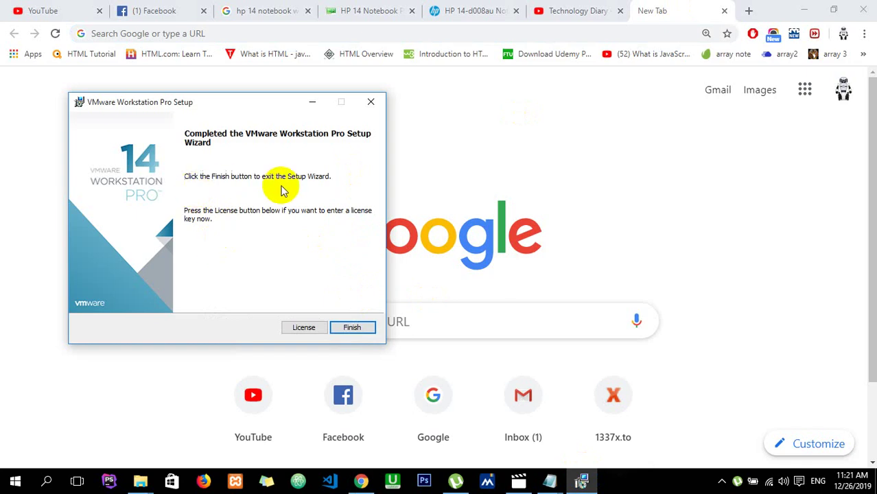
left_click(347, 328)
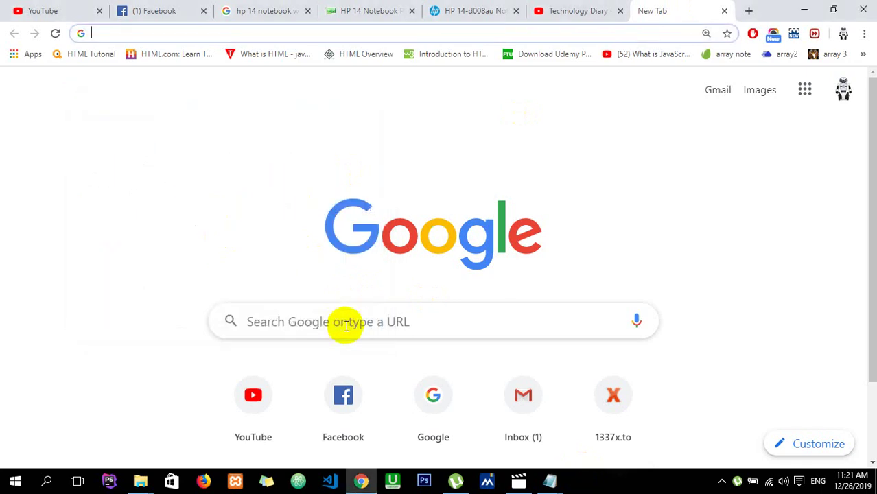
- Minimize the browser and the folder window, and launch VMware Workstation from the desktop
left_click(806, 9)
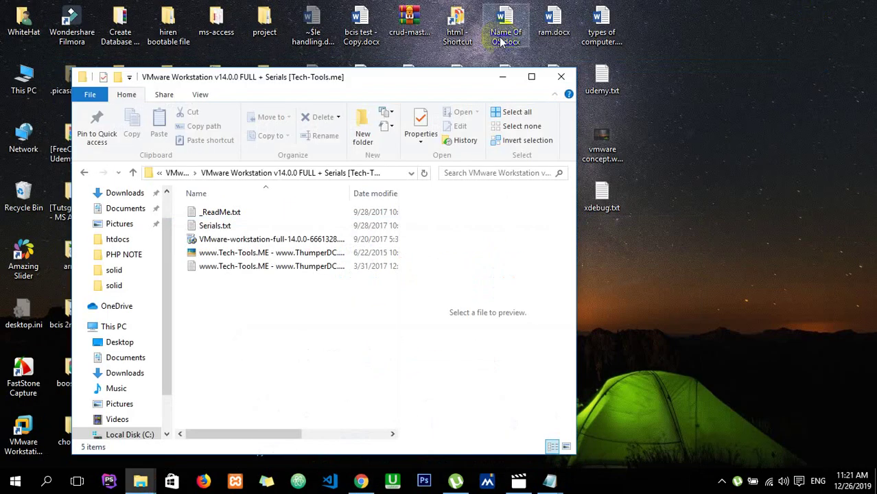
left_click(503, 76)
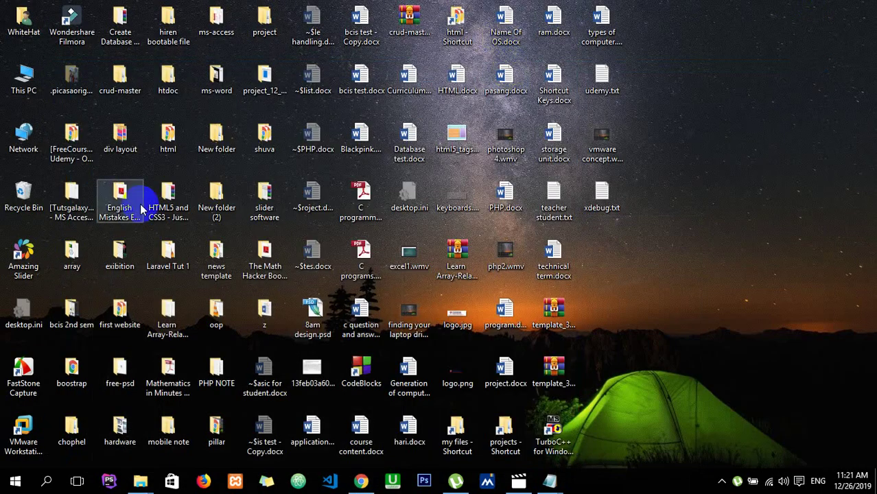
double_click(22, 439)
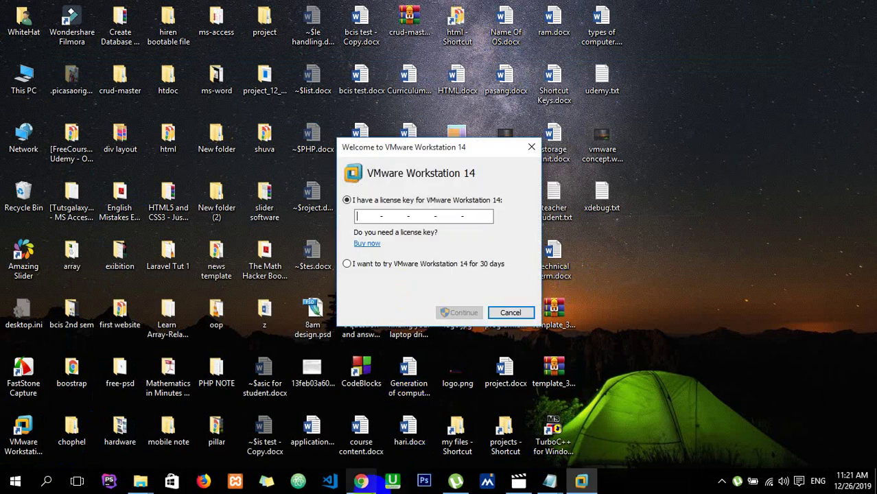
- Copy the first license key listed in the open Serials.txt Notepad window
left_click(549, 480)
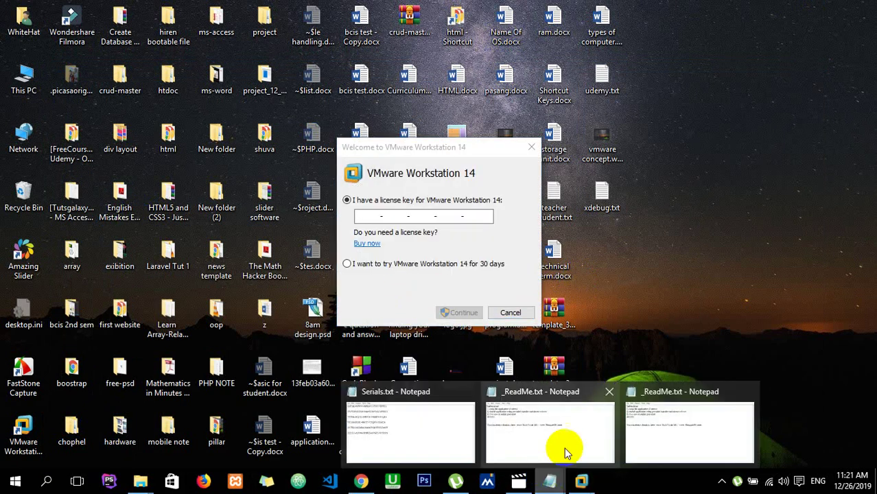
left_click(377, 418)
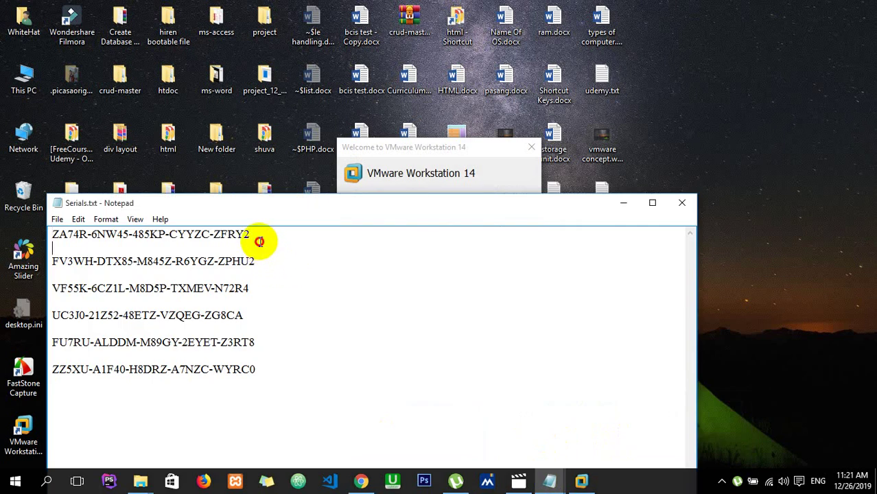
left_click_drag(258, 241, 48, 234)
key("ctrl+c")
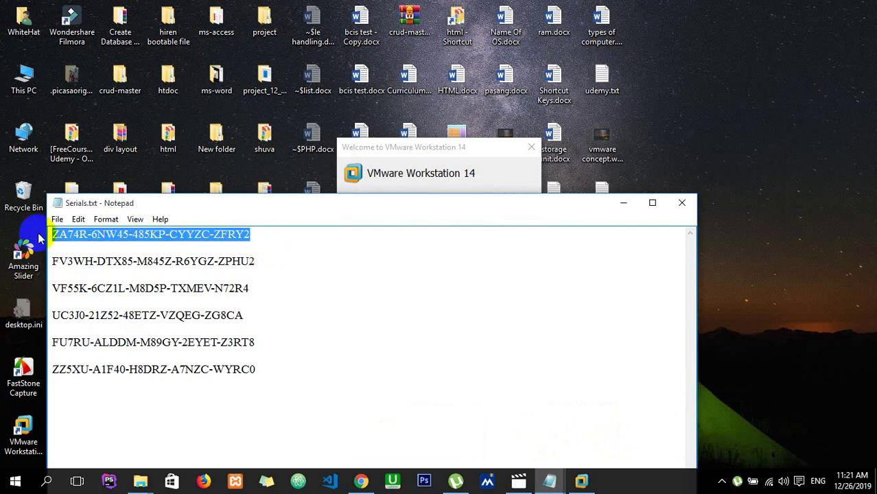
- Paste the license key into the VMware Workstation 14 welcome dialog and complete the registration to open the program
left_click(405, 146)
key("ctrl+v")
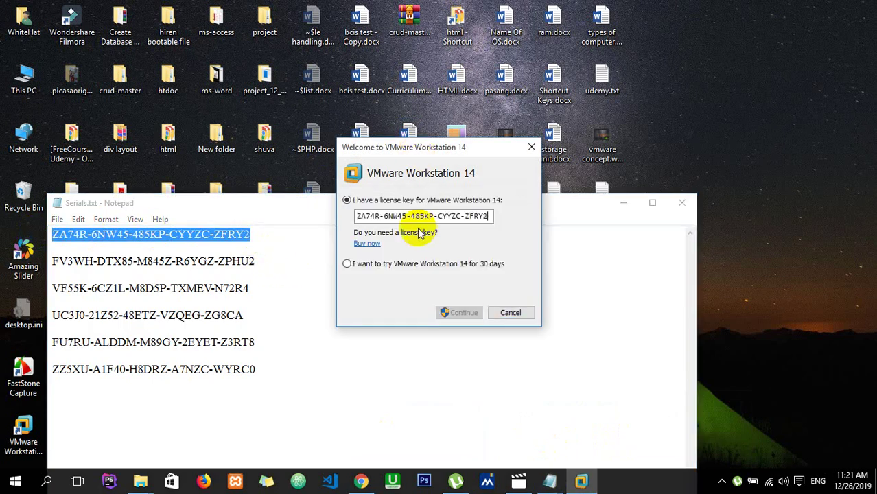
left_click(469, 314)
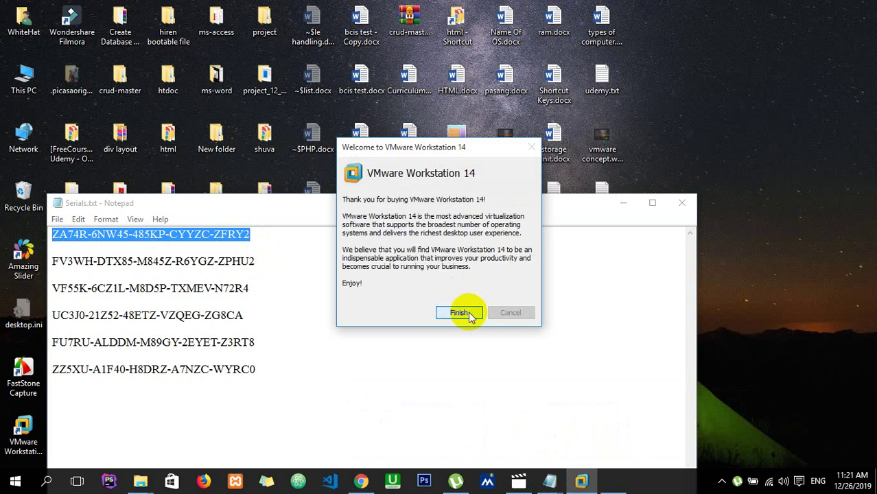
left_click(459, 313)
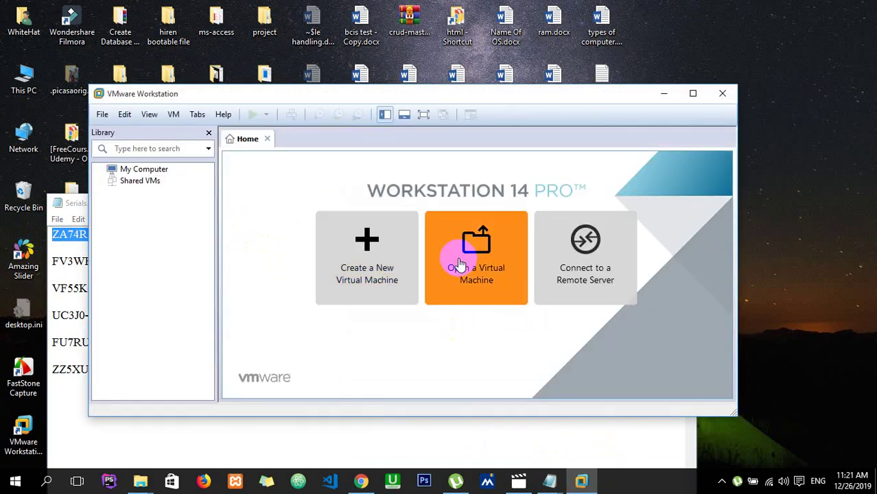
- Start creating a new virtual machine with the Typical configuration, choosing to install the operating system later
left_click(393, 273)
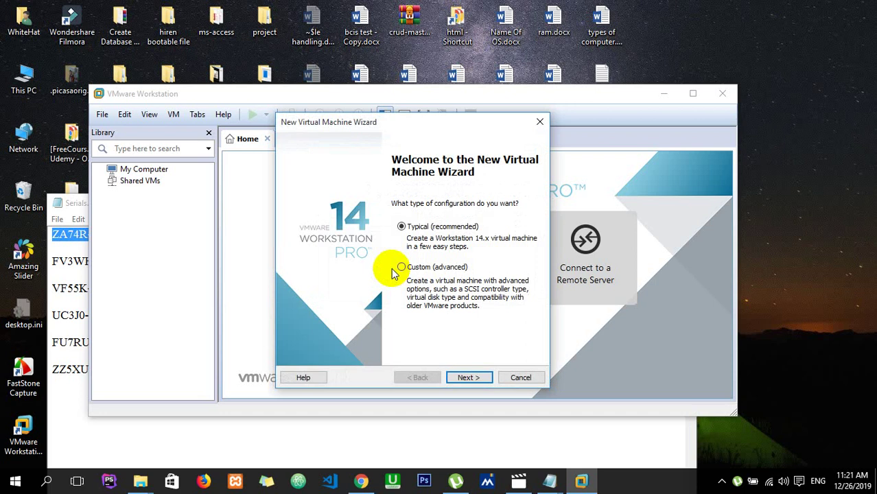
left_click(480, 378)
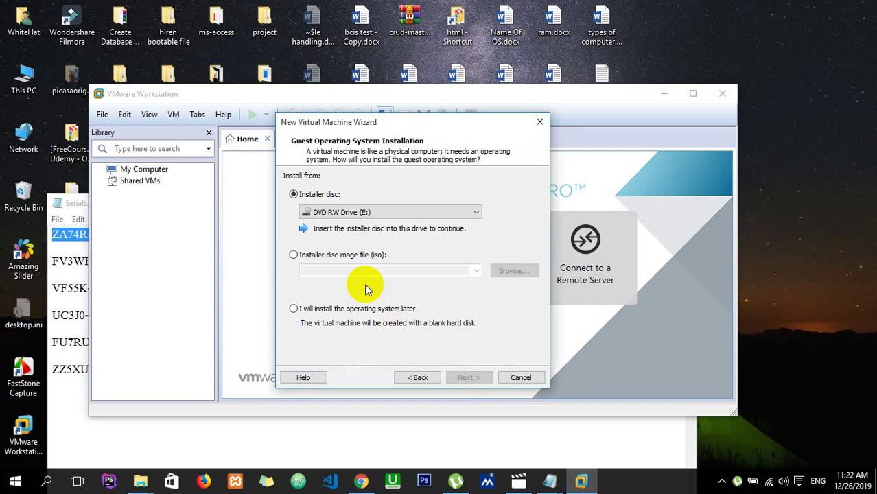
left_click(369, 308)
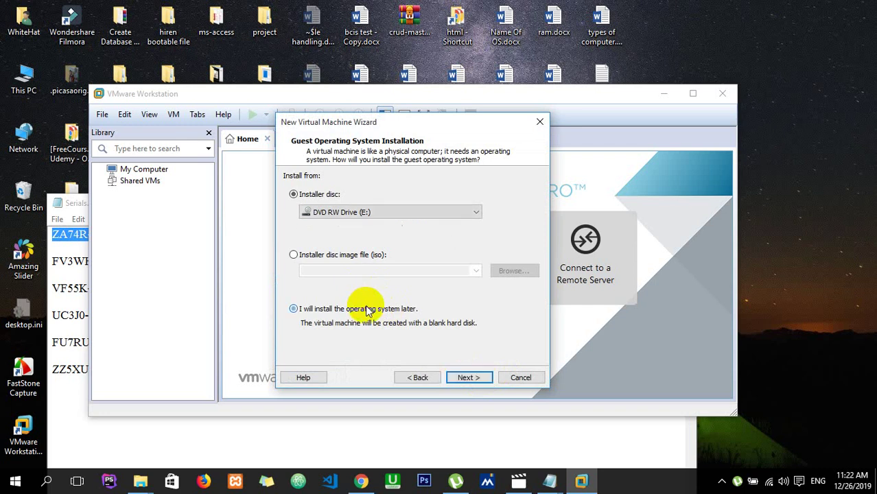
left_click(461, 378)
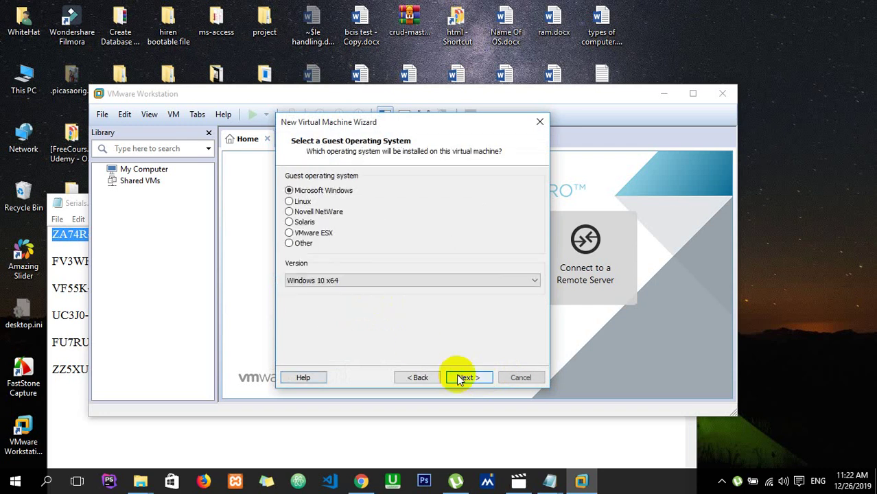
- Set the guest operating system version to Windows 7 x64 under Microsoft Windows
left_click(364, 281)
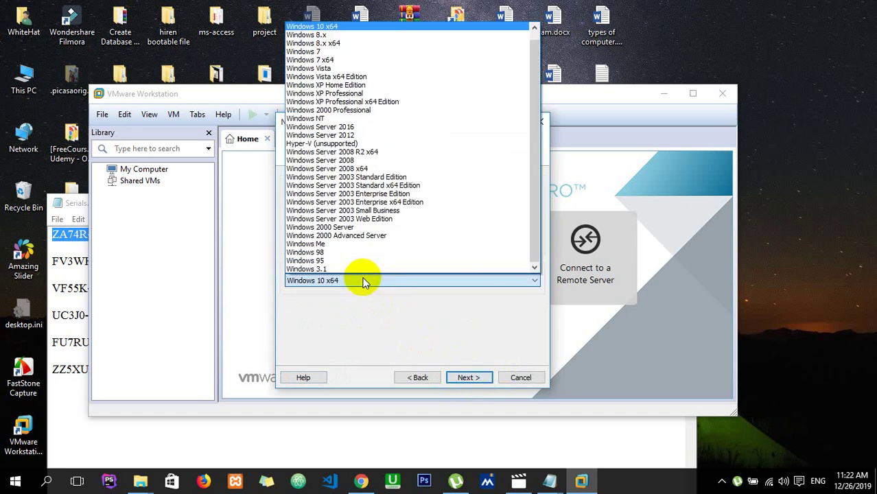
left_click(329, 61)
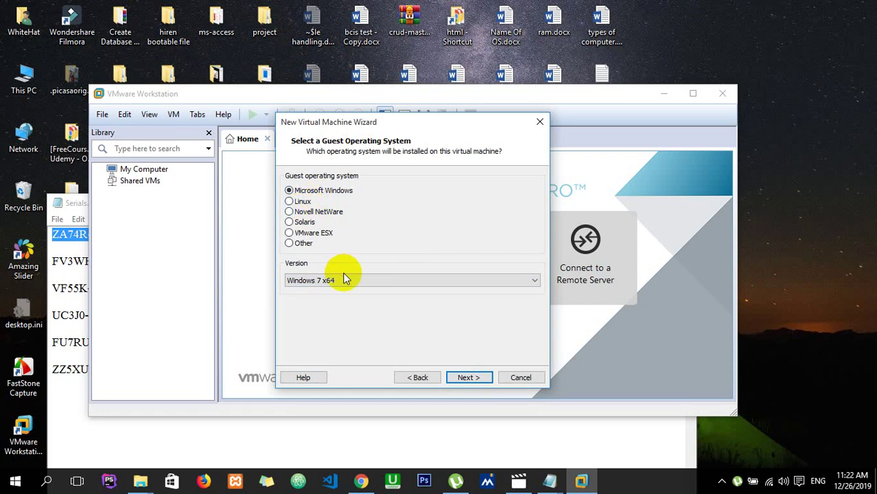
left_click(469, 378)
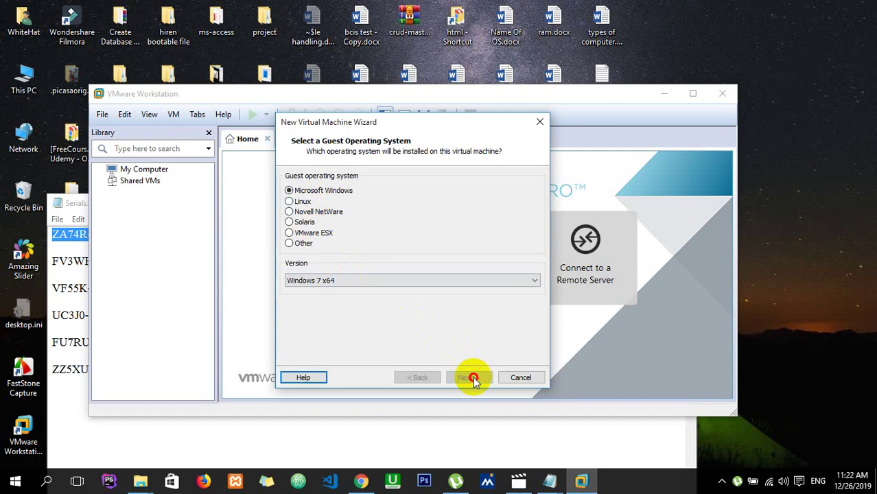
- Accept the default name, location and 60 GB split disk, and finish creating the virtual machine
left_click(470, 378)
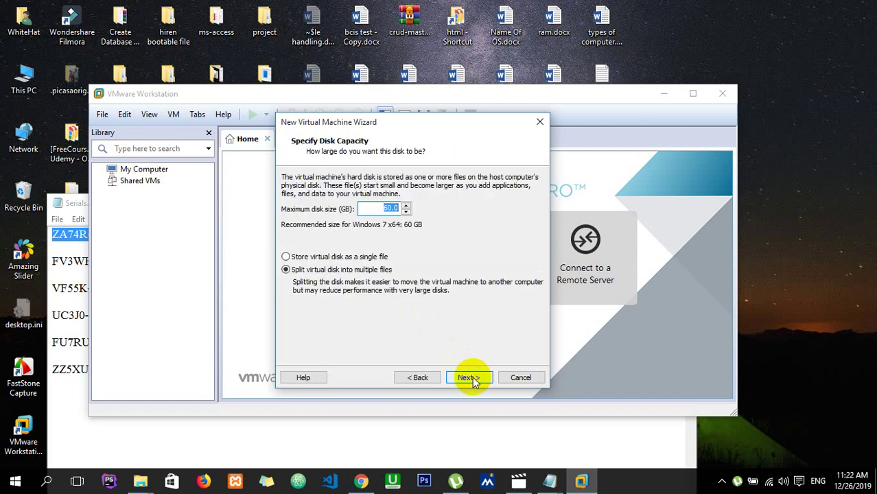
left_click(470, 378)
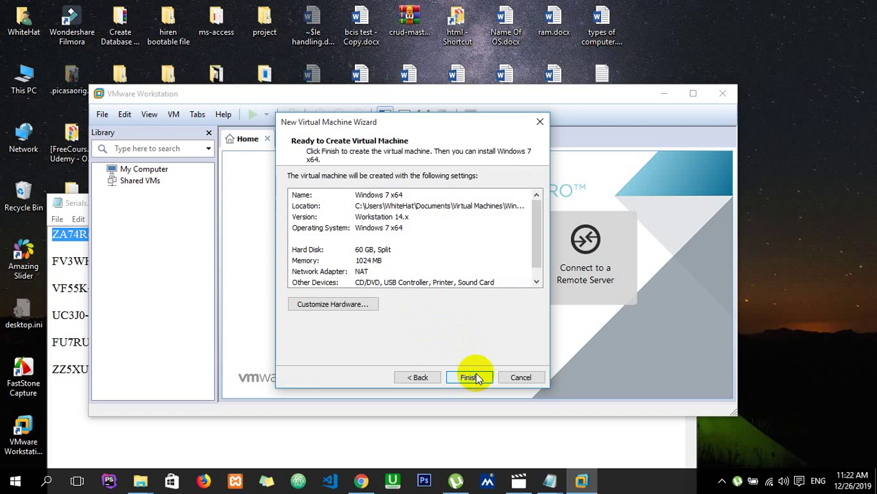
left_click(470, 378)
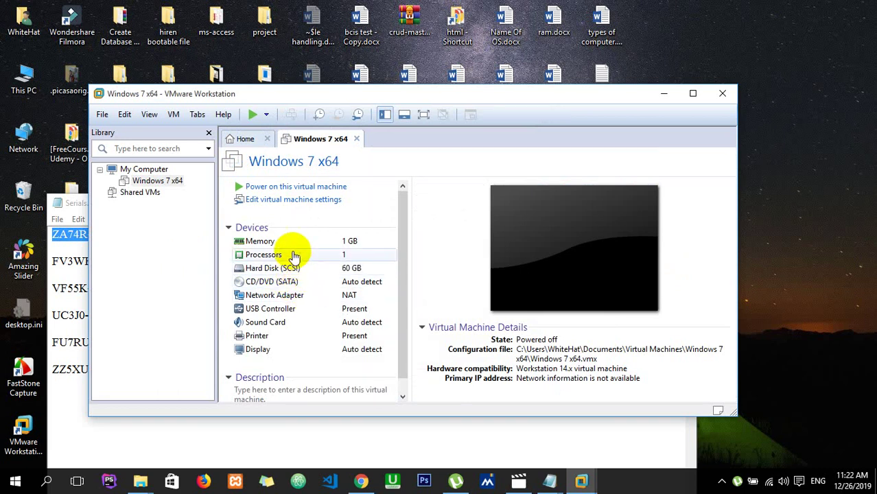
- Open the CD/DVD (SATA) device settings of the Windows 7 x64 machine and set its connection to an ISO image file
left_click(293, 283)
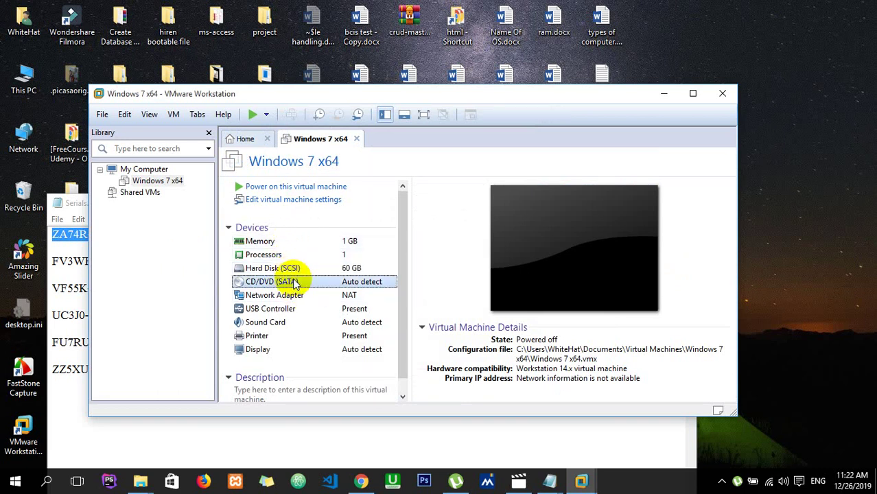
double_click(306, 282)
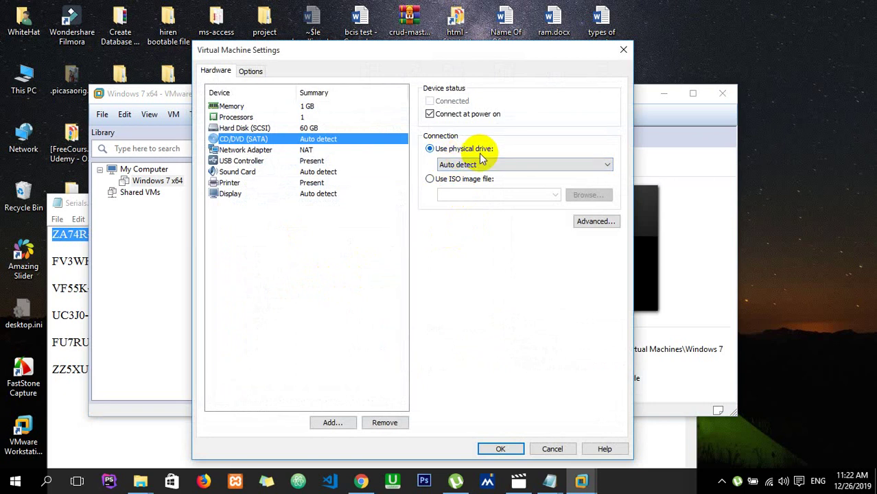
left_click(474, 180)
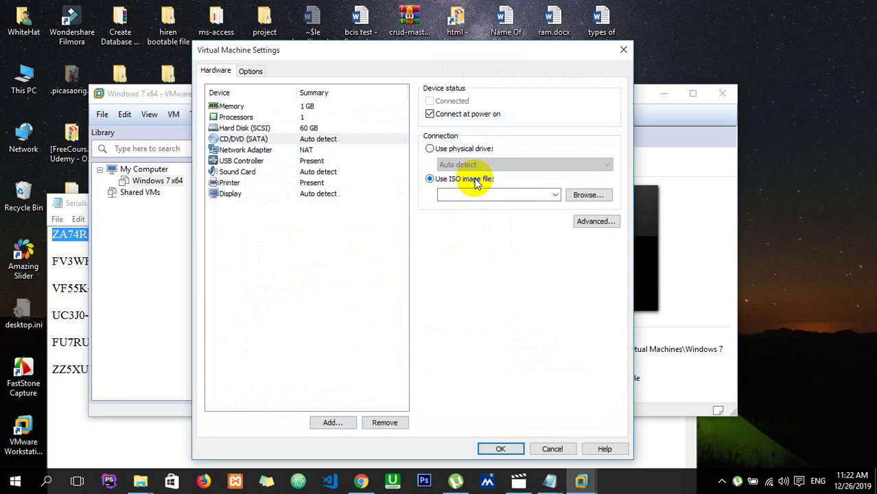
- Choose 7.iso from the C:\my files\iso folder as the ISO image for the CD/DVD drive
left_click(584, 194)
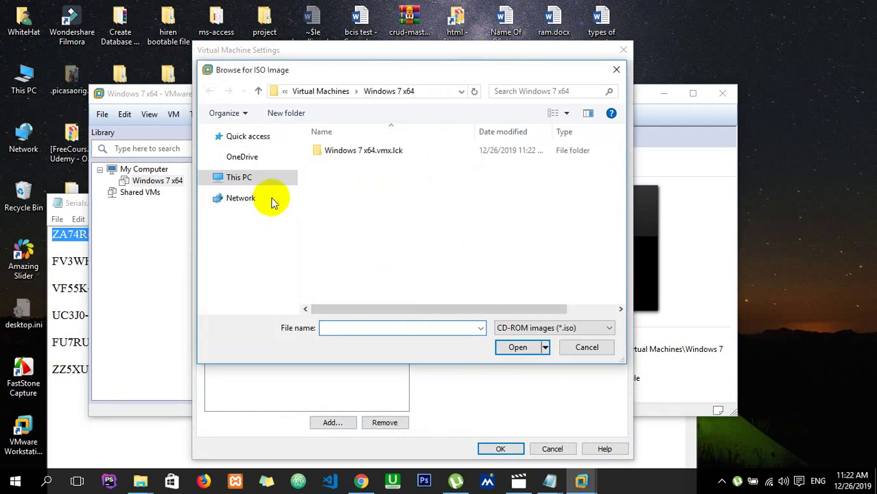
left_click(253, 180)
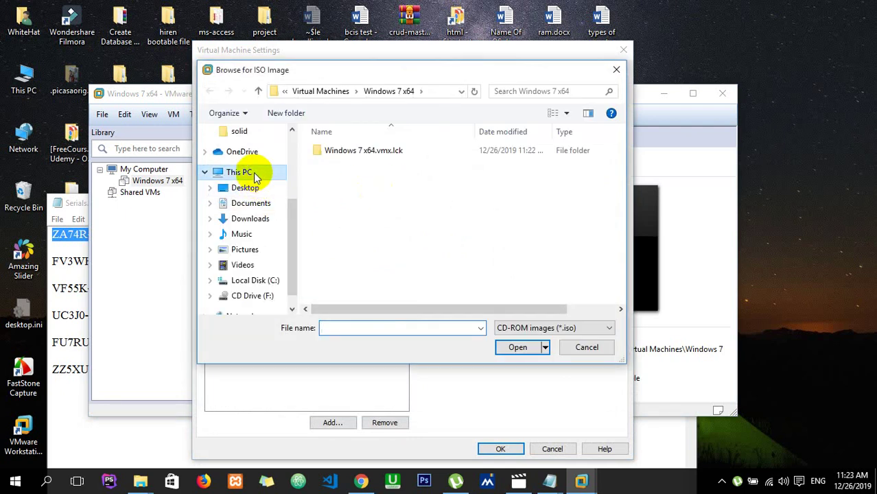
left_click(253, 173)
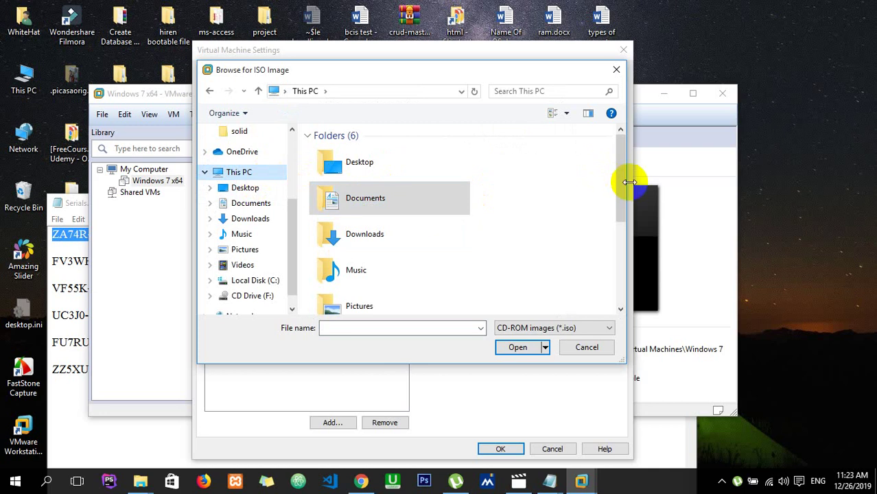
left_click_drag(621, 183, 630, 253)
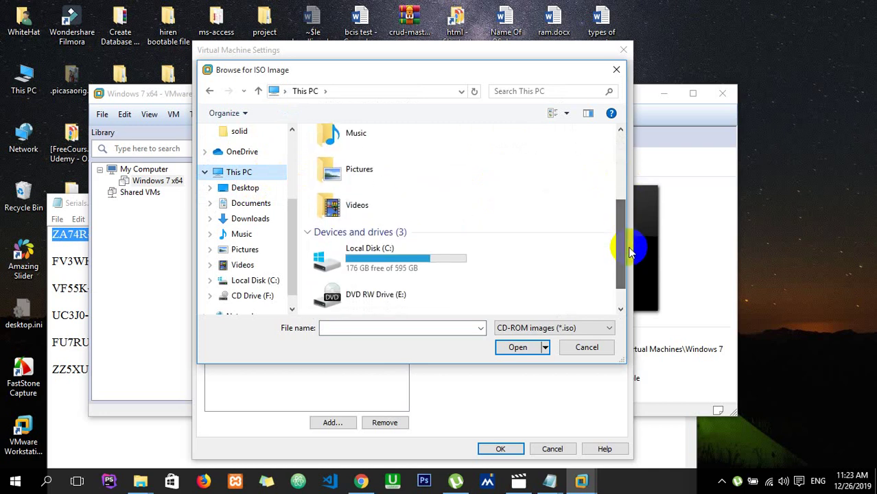
double_click(444, 252)
left_click(415, 232)
double_click(419, 245)
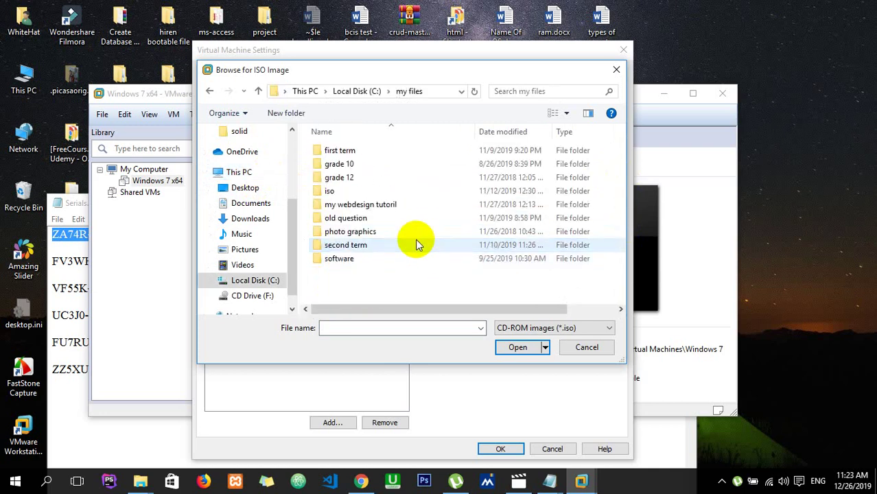
double_click(395, 191)
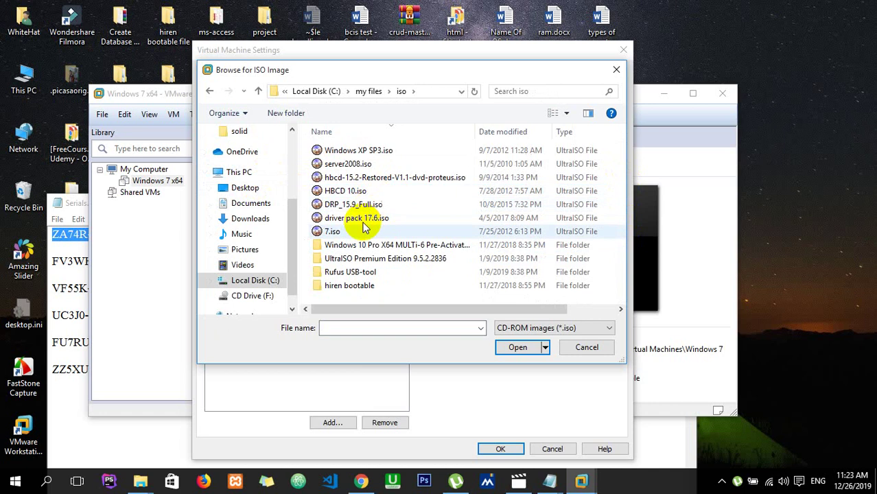
left_click(335, 231)
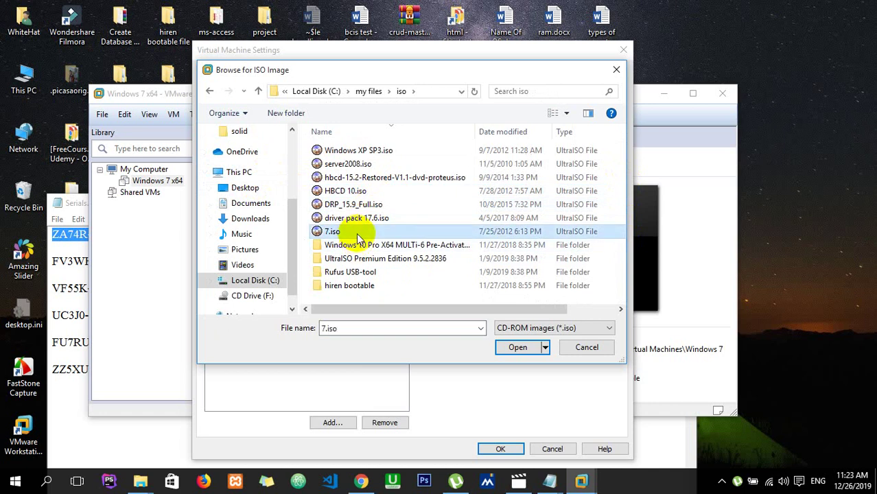
left_click(516, 347)
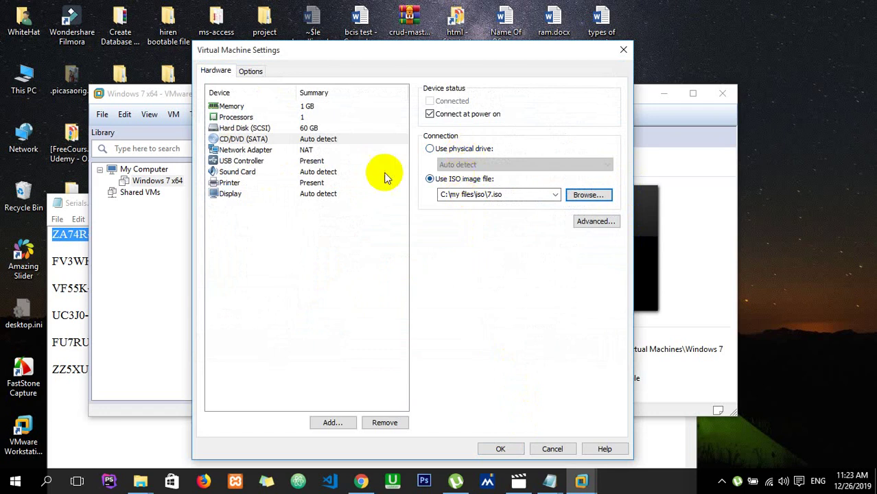
- Review the hard disk, processor and memory settings, and save the virtual machine settings
left_click(271, 129)
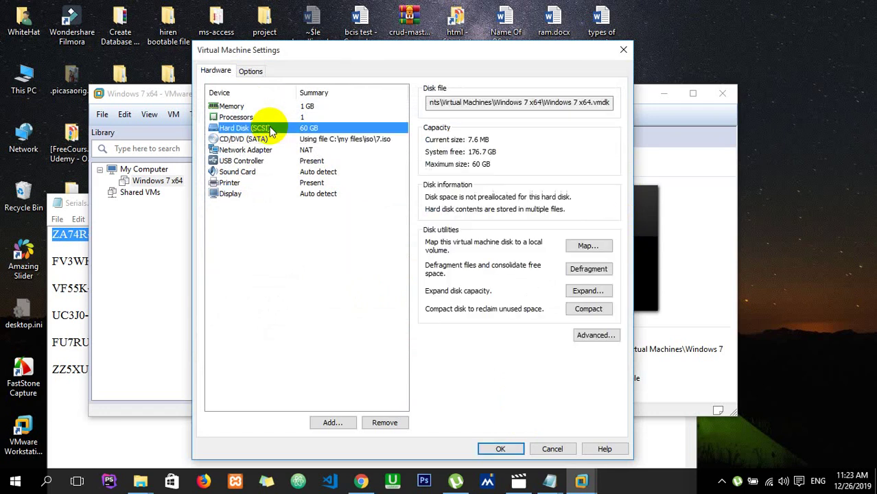
left_click(265, 119)
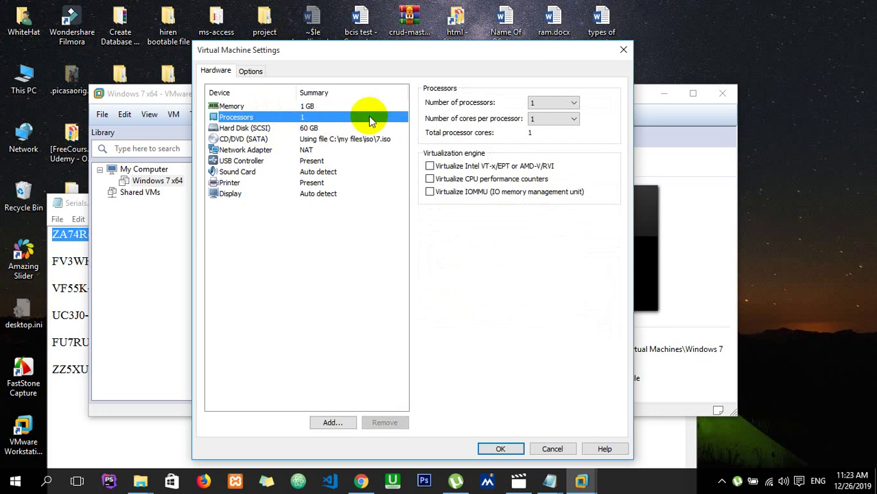
left_click(295, 107)
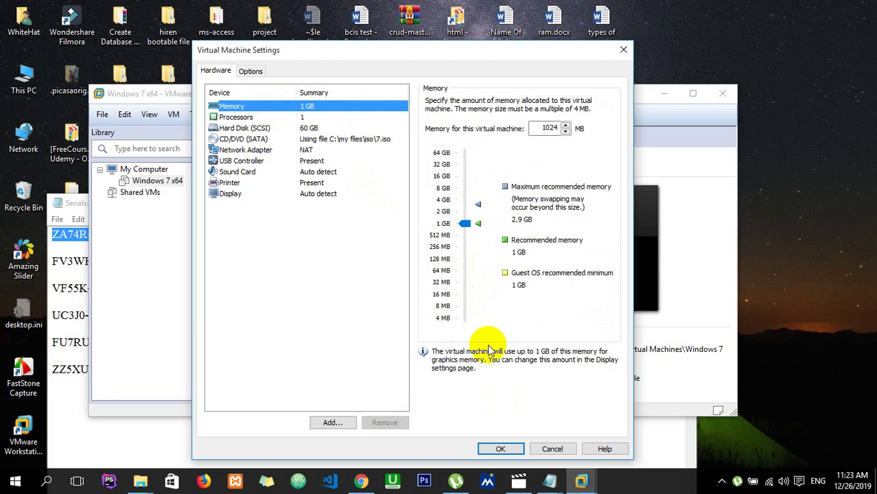
left_click(503, 448)
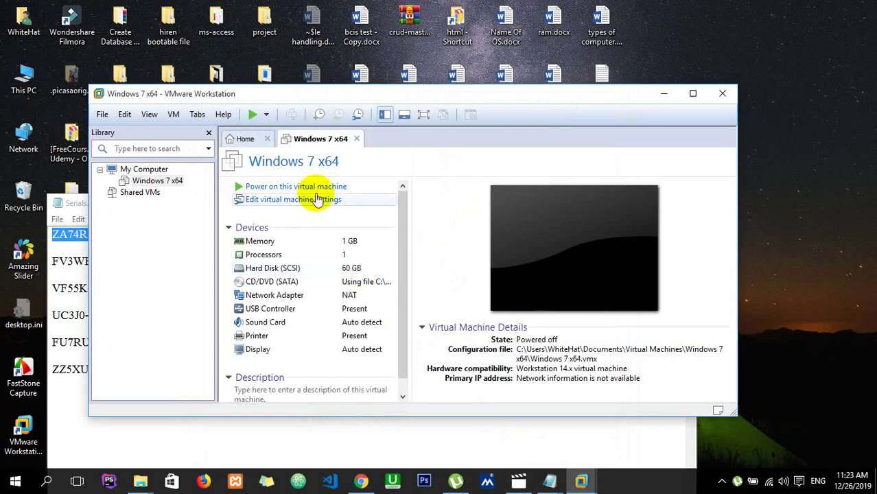
- Power on the Windows 7 x64 virtual machine and maximize the VMware Workstation window
left_click(311, 191)
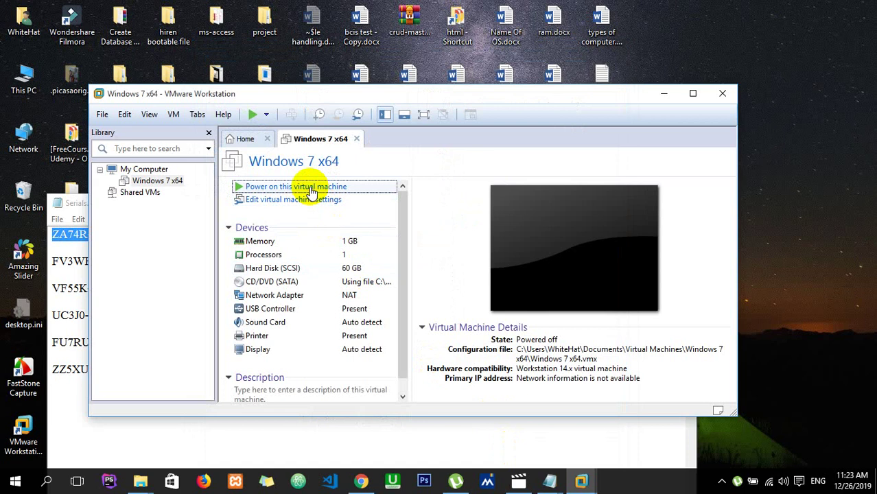
left_click(422, 255)
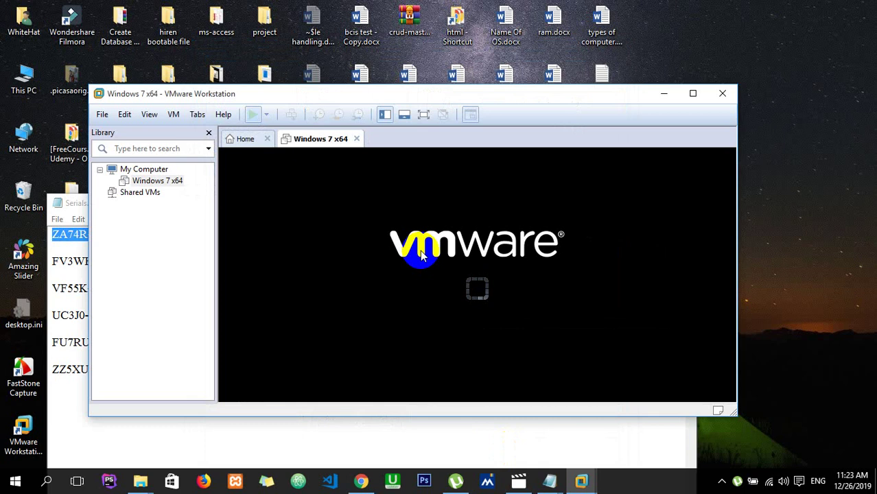
left_click(690, 97)
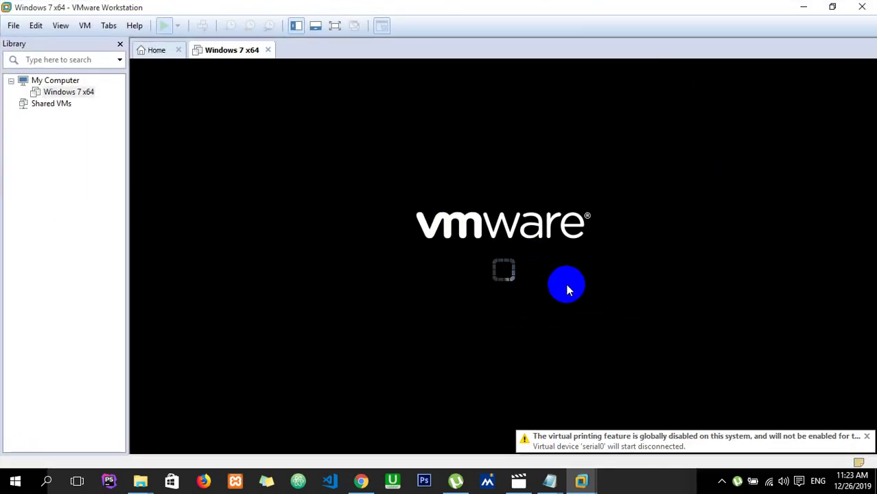
- Dismiss the Removable Devices hint and switch the virtual machine to full screen
left_click(568, 309)
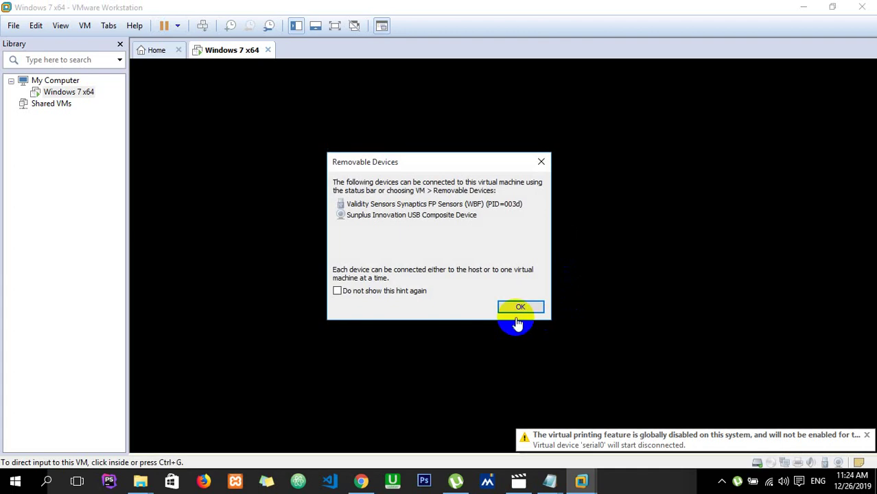
left_click(520, 308)
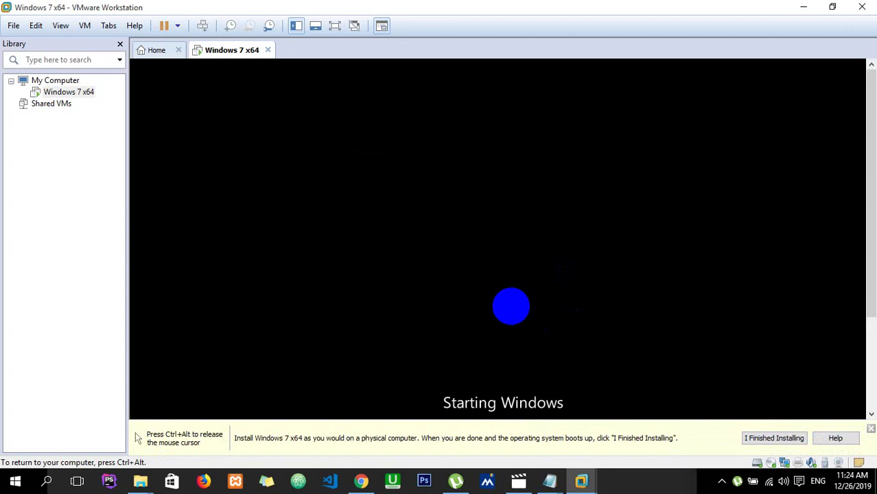
key("ctrl+alt+Return")
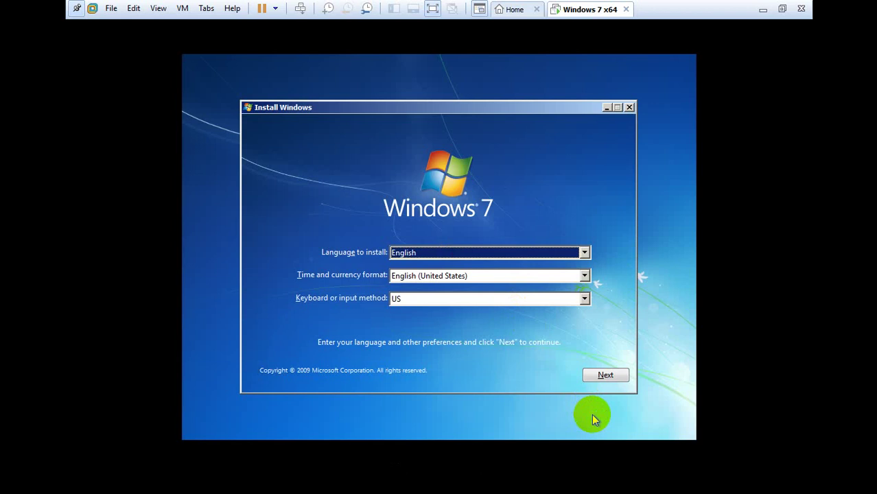
- Start the Windows 7 installation with the default language settings and select Windows 7 Ultimate x64 as the edition
left_click(603, 377)
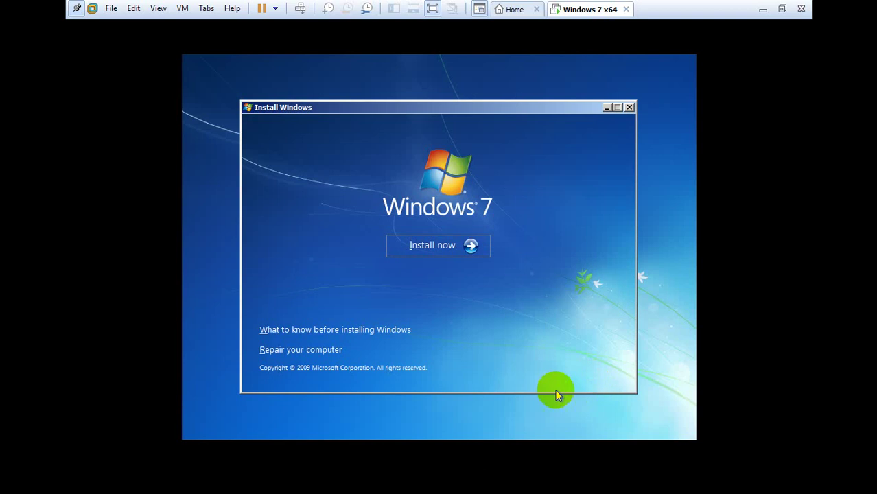
left_click(427, 246)
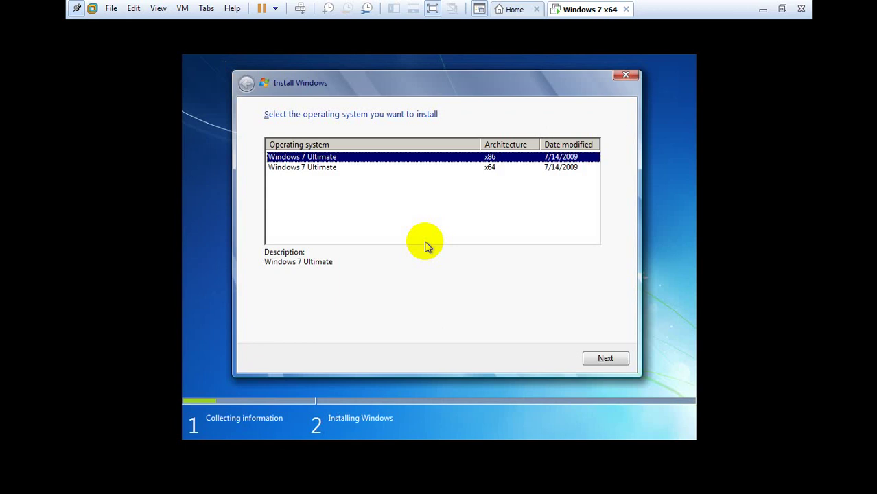
left_click(496, 168)
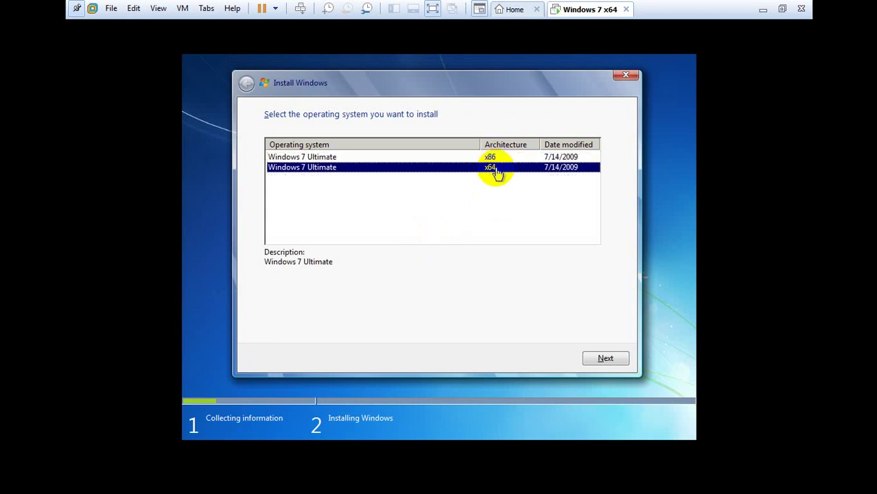
left_click(605, 360)
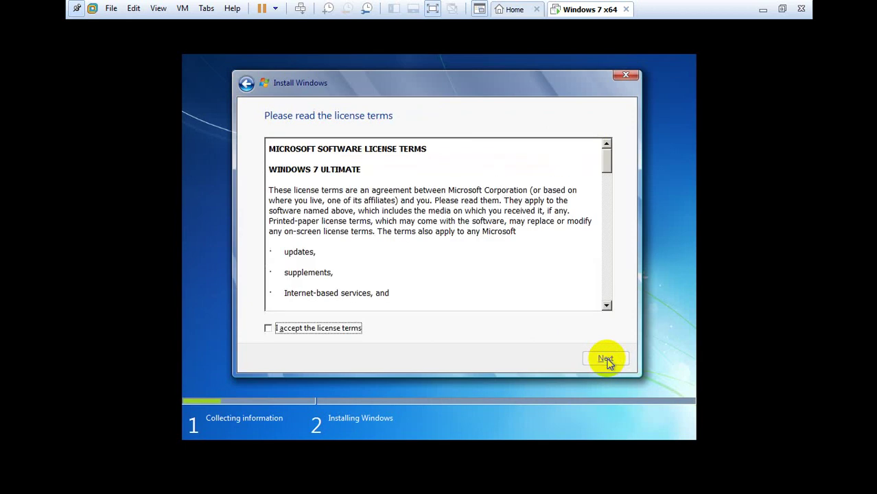
- Accept the license terms and choose the Custom (advanced) installation with the advanced drive options shown
left_click(310, 328)
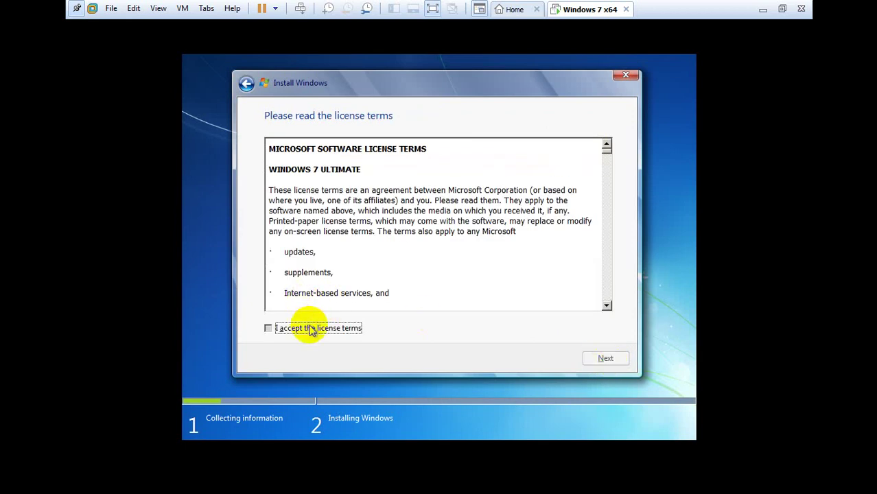
left_click(605, 359)
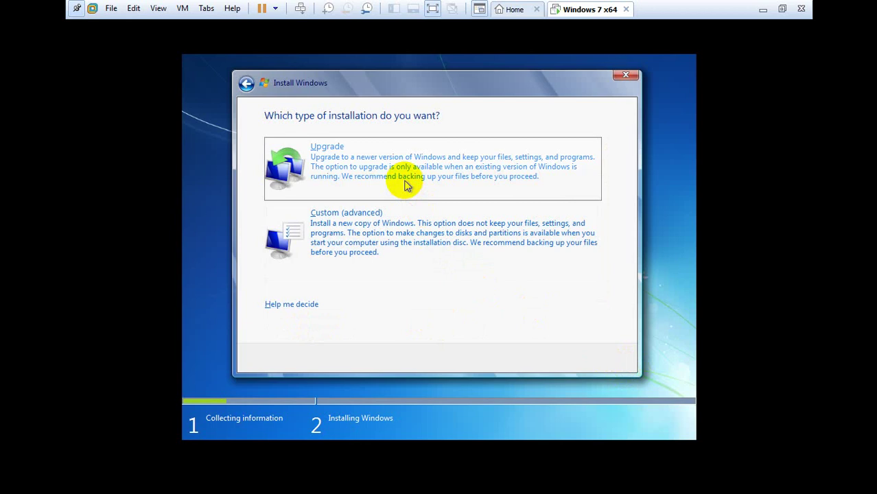
left_click(414, 224)
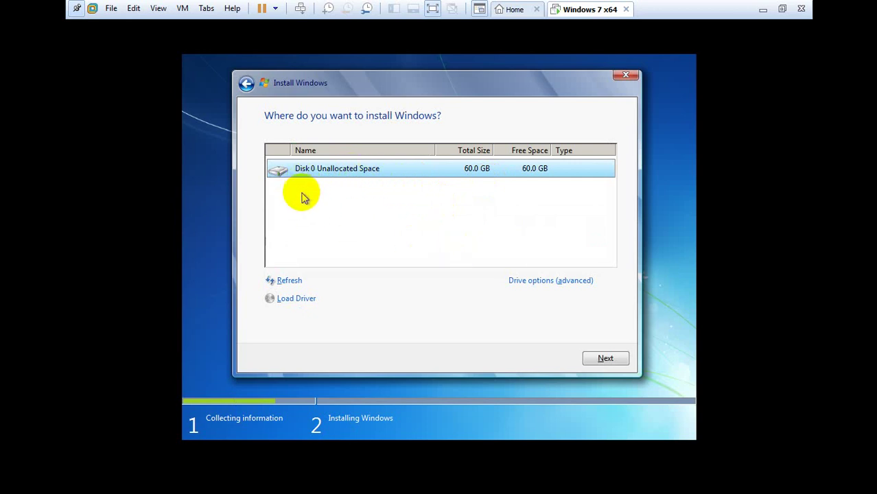
left_click(519, 281)
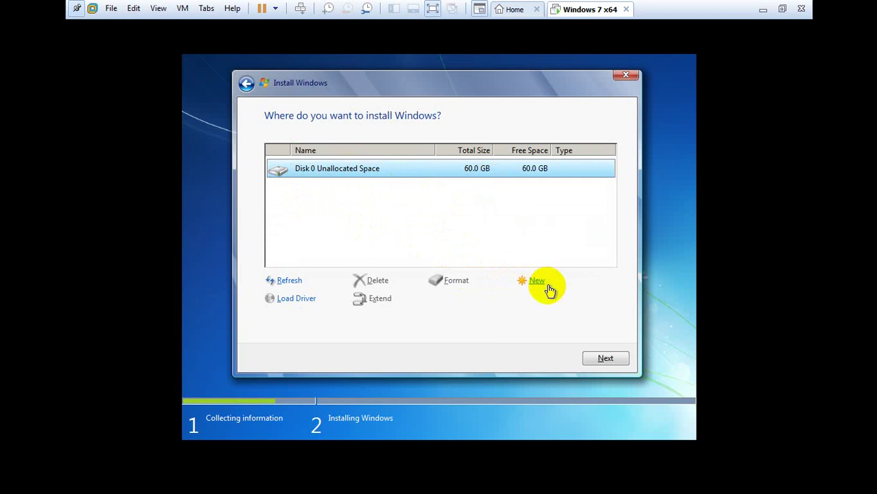
left_click(536, 283)
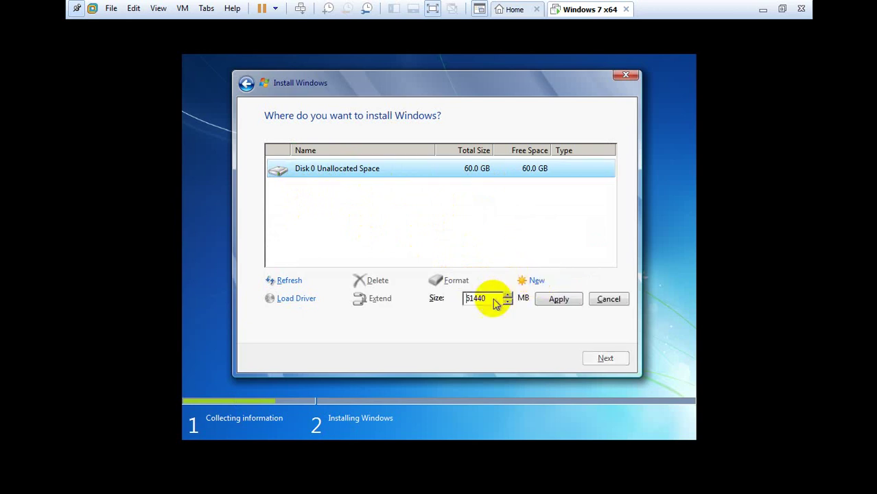
left_click_drag(492, 301, 447, 303)
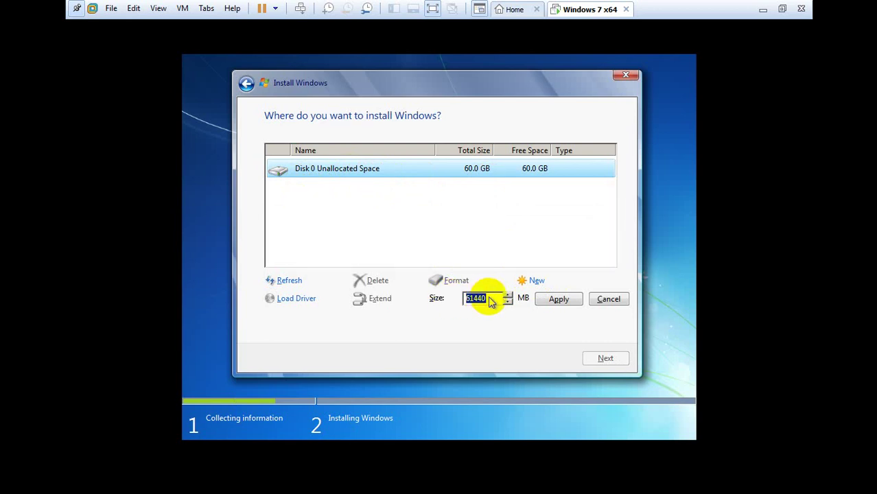
type("500")
key("BackSpace")
key("BackSpace")
key("BackSpace")
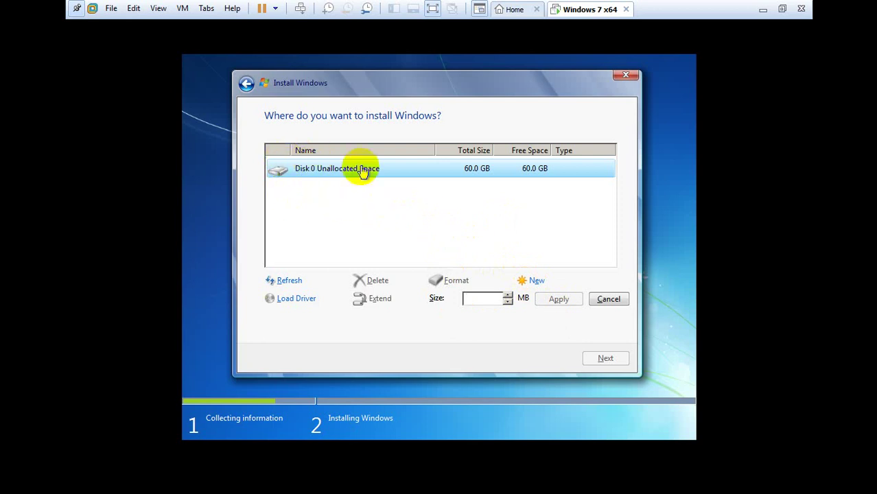
- Create a new 61440 MB partition on Disk 0 and allow the additional partitions for system files
left_click(530, 285)
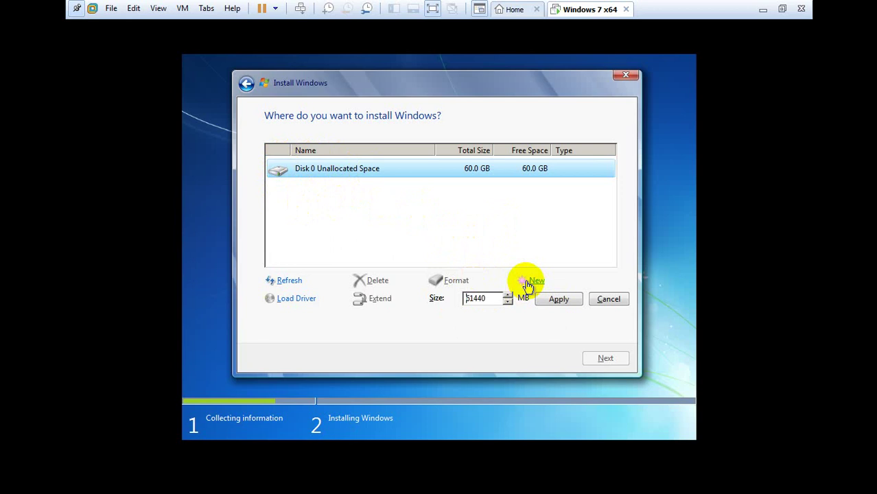
left_click(559, 301)
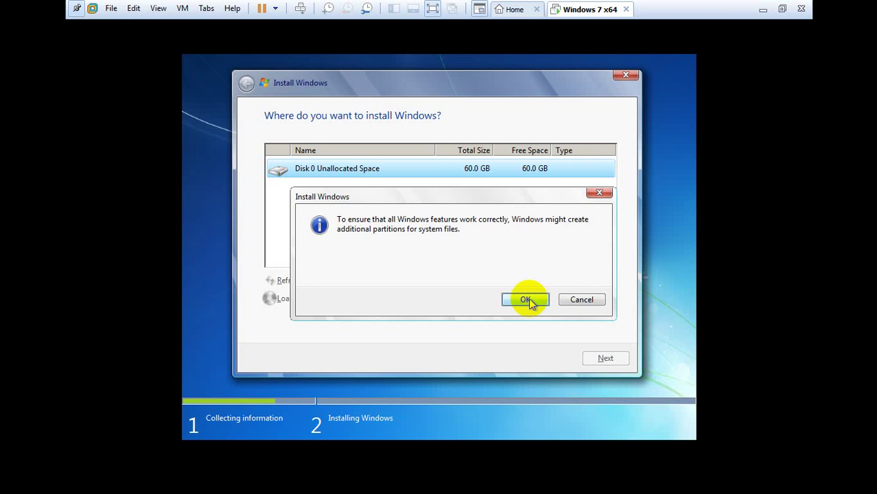
left_click(525, 300)
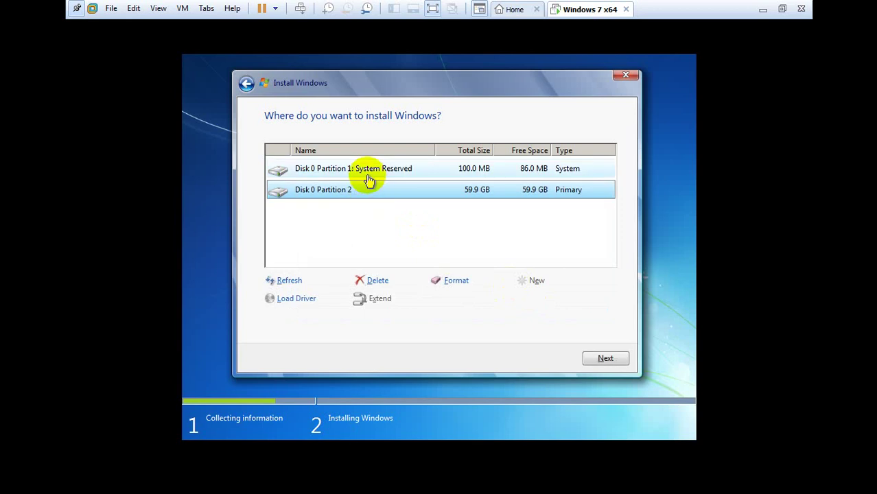
- Compare the two partitions, select Disk 0 Partition 2 as the target and start installing Windows
left_click(368, 179)
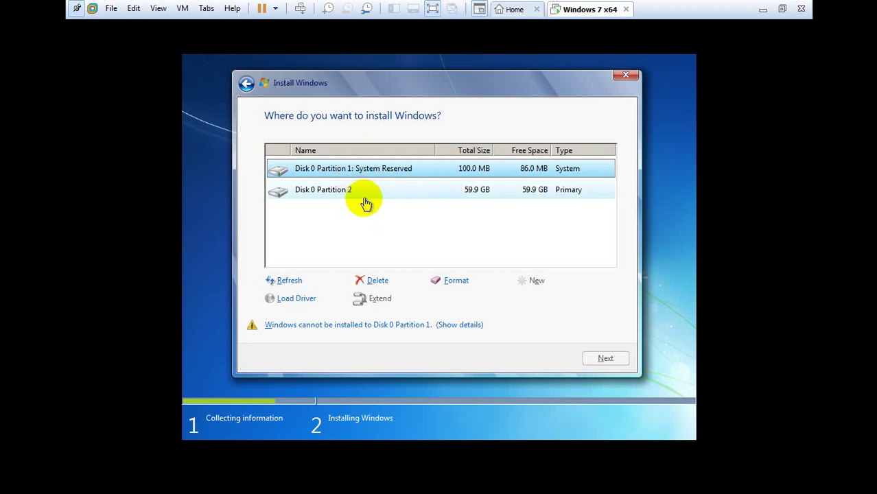
left_click(388, 195)
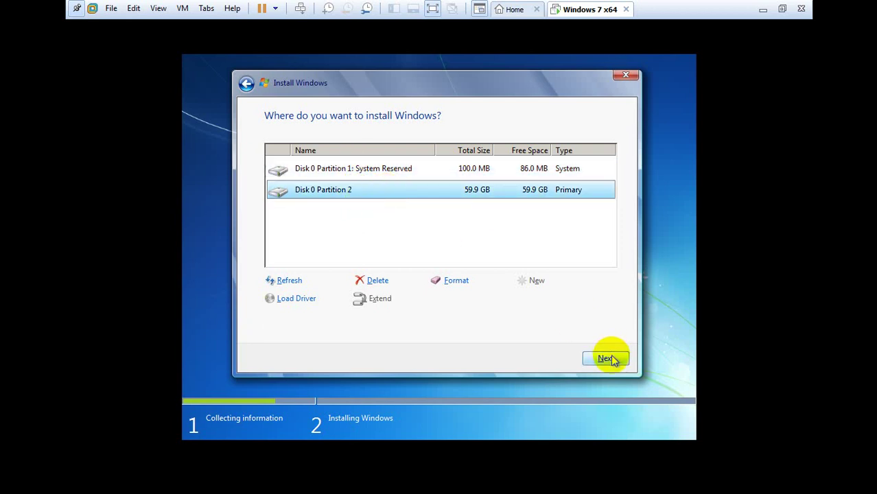
left_click(463, 168)
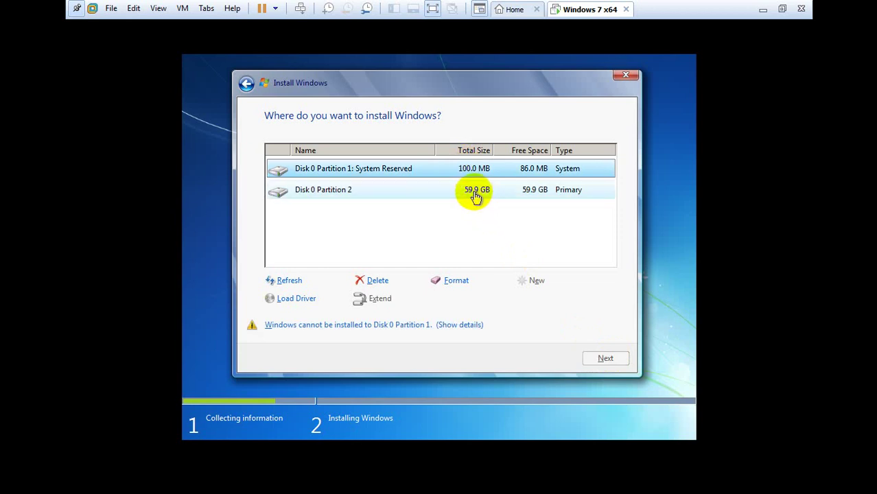
left_click(472, 191)
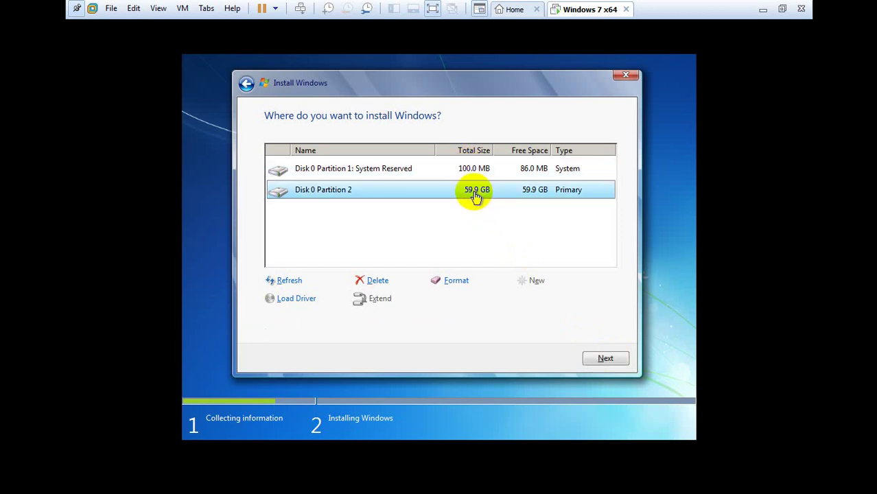
left_click(603, 360)
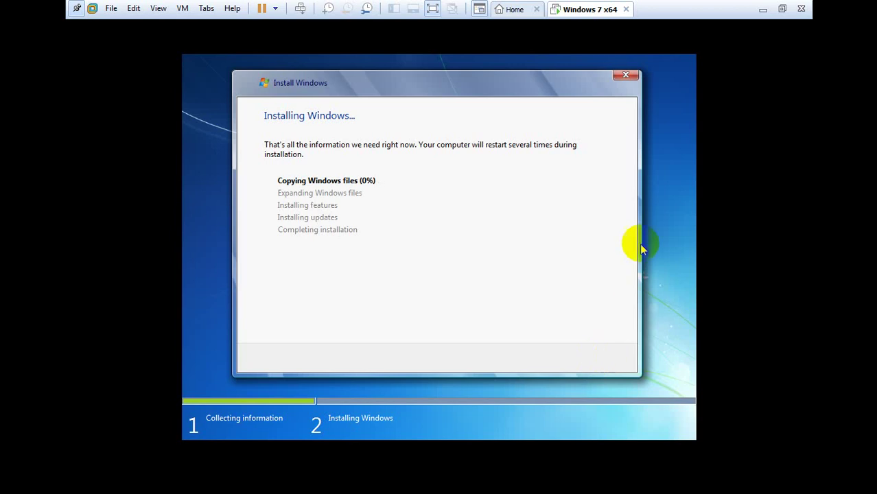
- Switch the virtual machine out of and back into full screen, ending in windowed view with the mouse cursor released
key("ctrl+alt+Return")
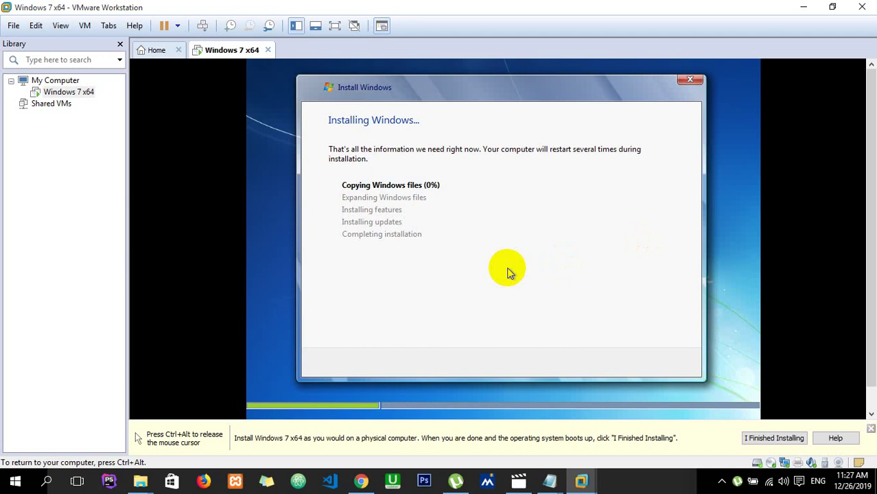
key("ctrl+alt+Return")
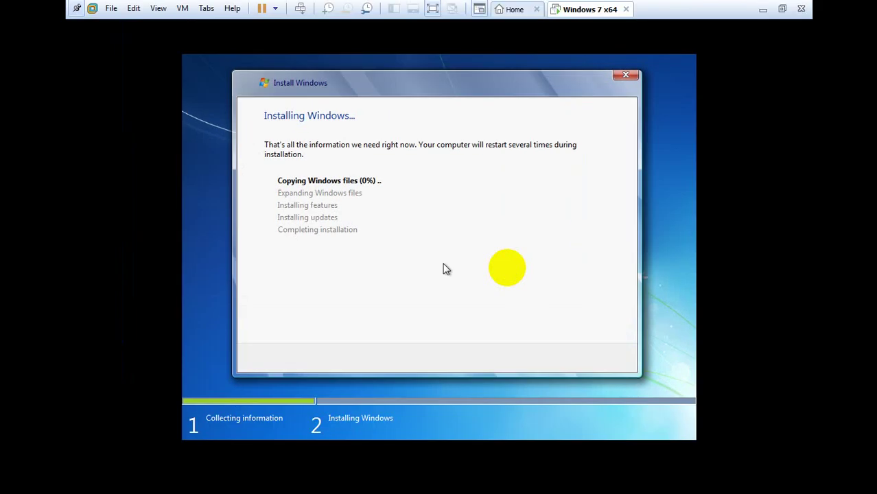
key("ctrl+alt+Return")
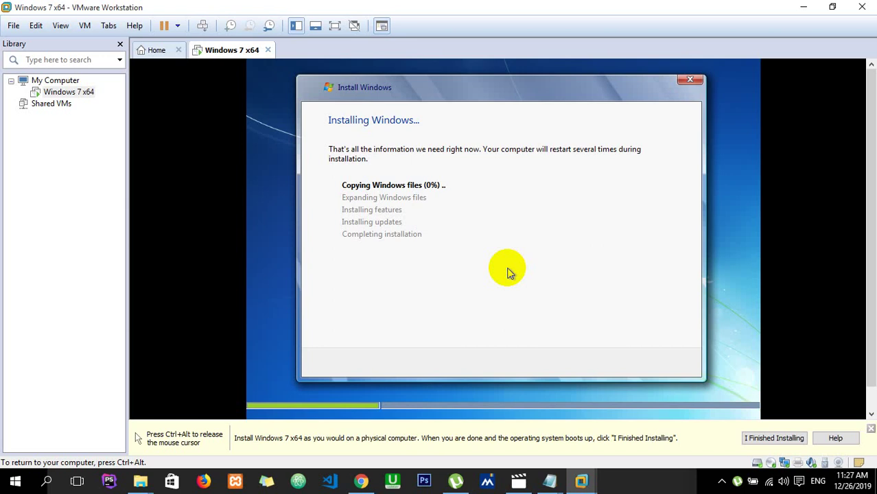
key("ctrl+alt")
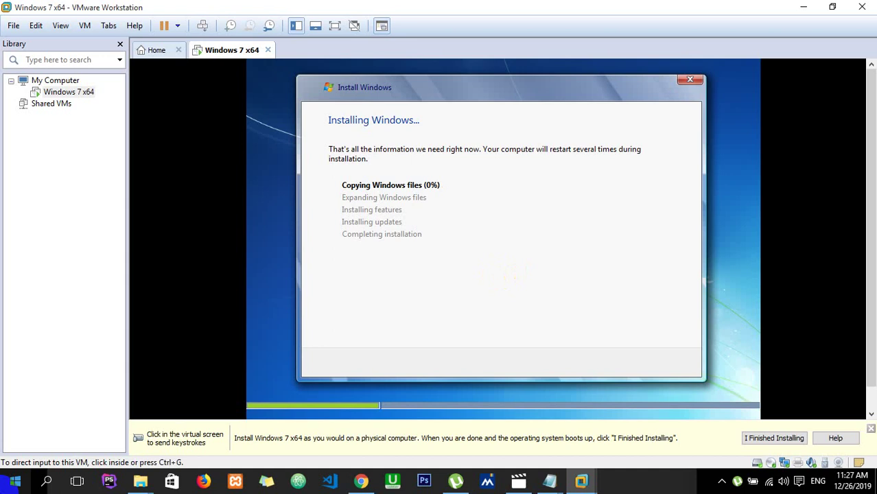
- Direct input to the virtual machine, release the mouse cursor again and minimize the VMware Workstation window
left_click(345, 382)
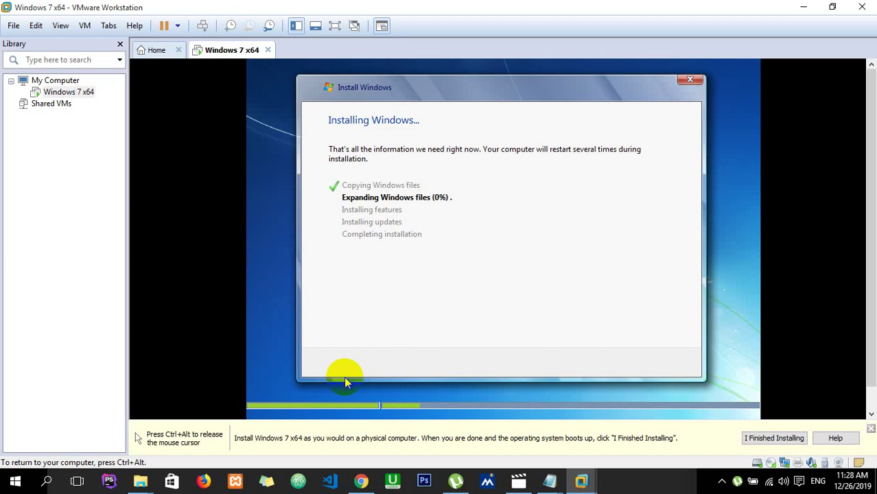
key("ctrl+alt")
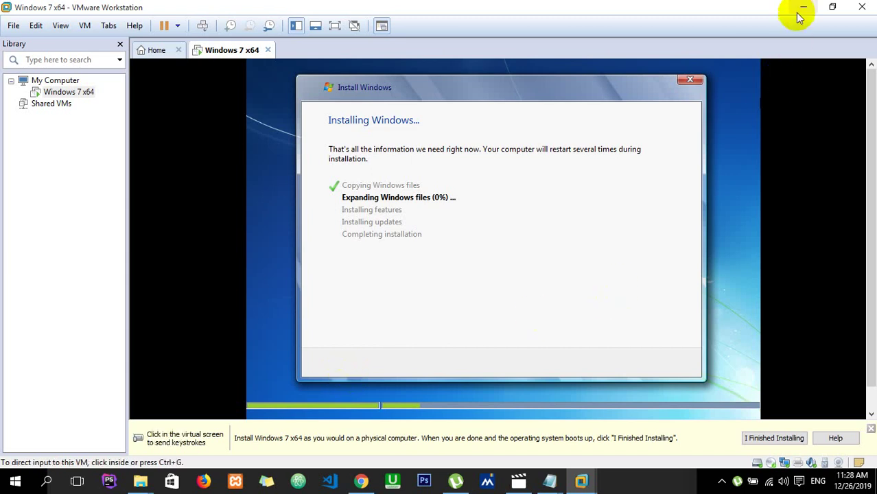
left_click(802, 9)
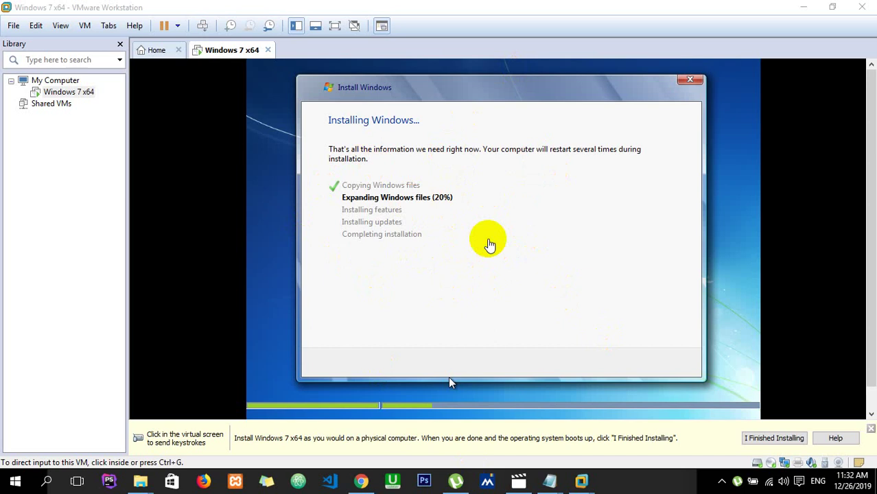
- Check the Windows installation progress in full screen and return the virtual machine to windowed view
left_click(449, 382)
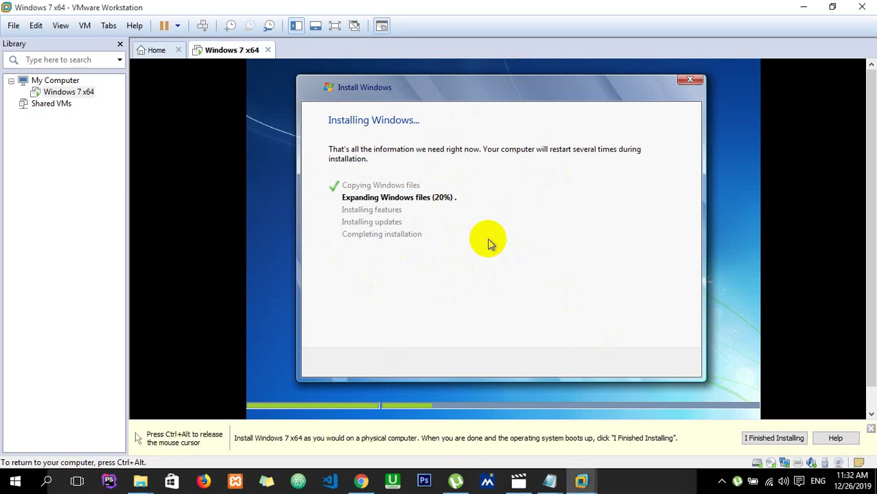
key("ctrl+alt+Return")
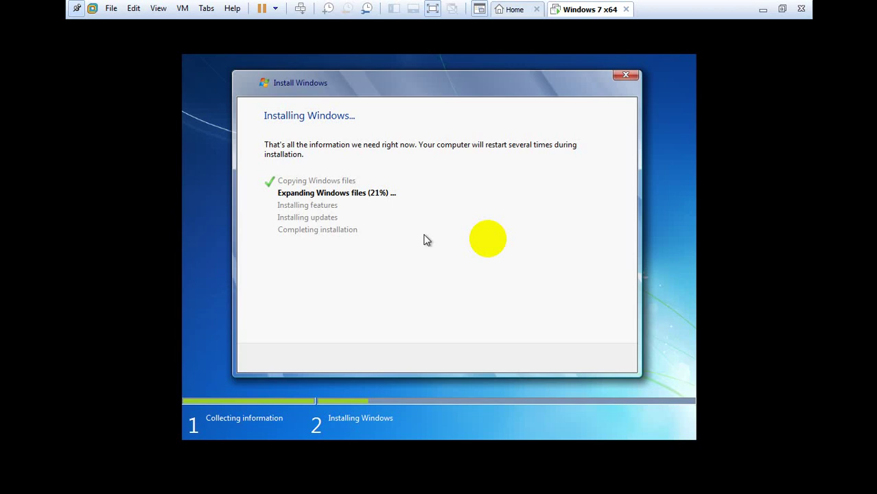
key("ctrl+alt+Return")
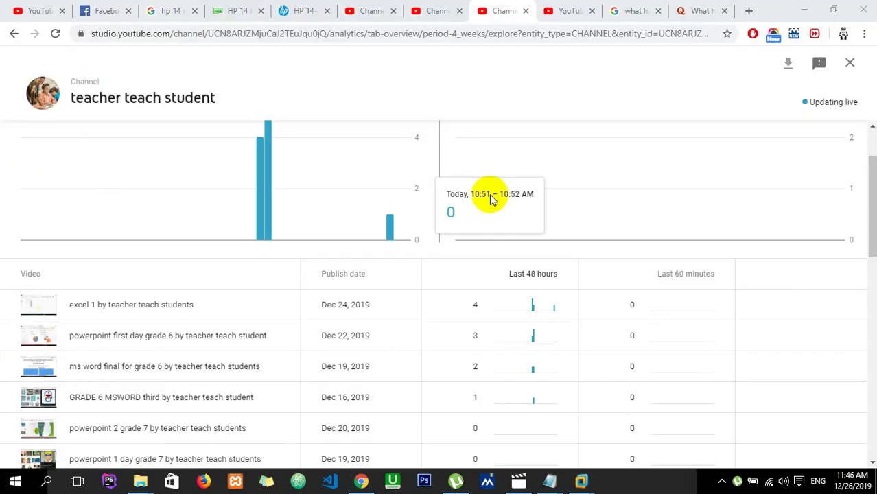
- Switch from the browser to the Windows 7 x64 virtual machine, check the installation progress and release the mouse cursor
mouse_move(582, 480)
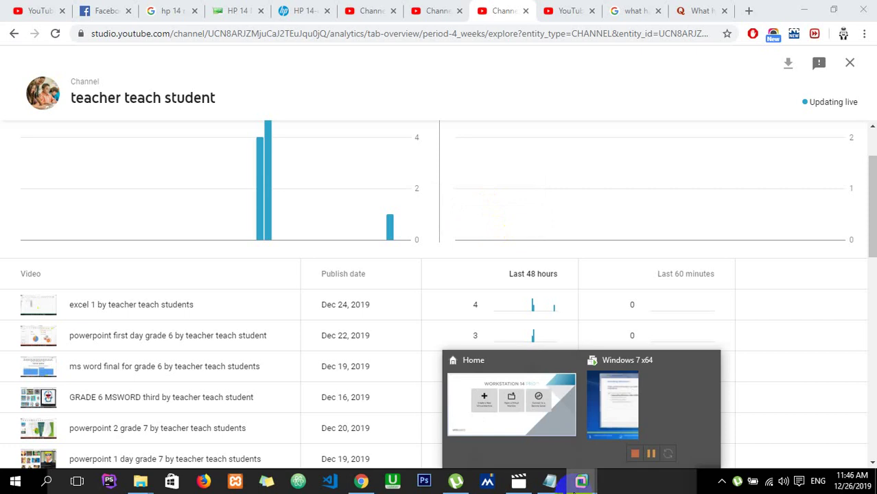
left_click(612, 405)
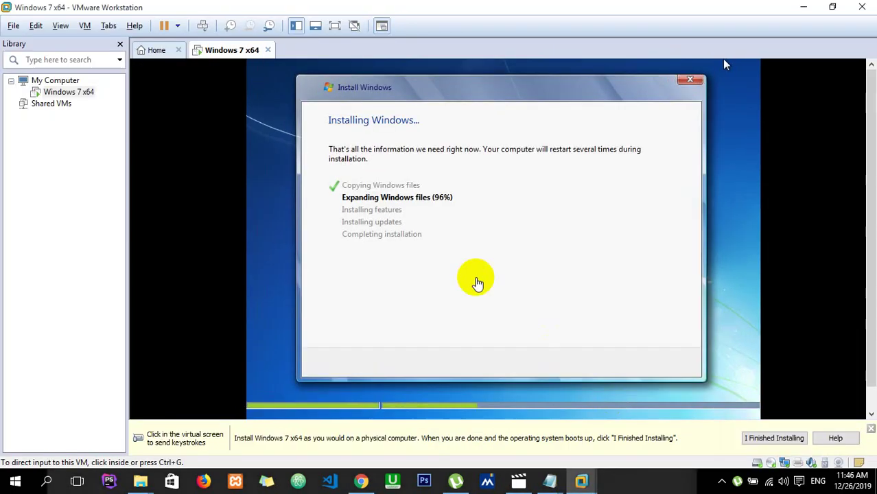
left_click(479, 284)
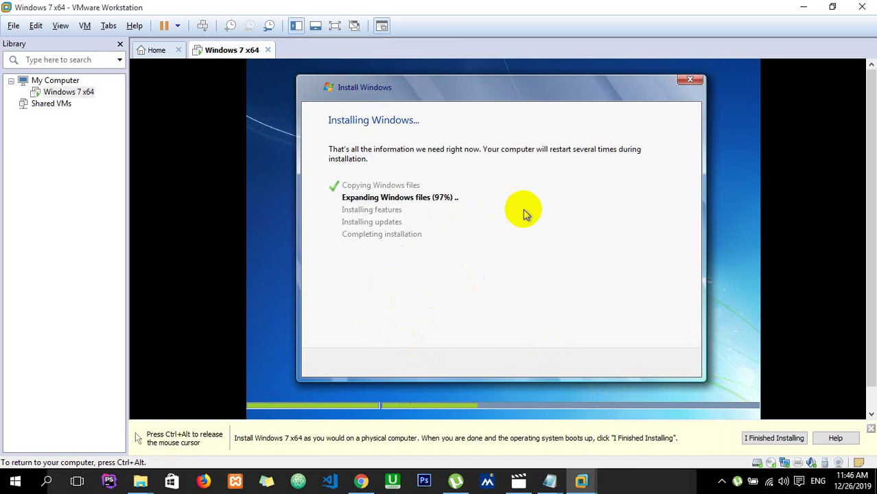
key("ctrl+alt")
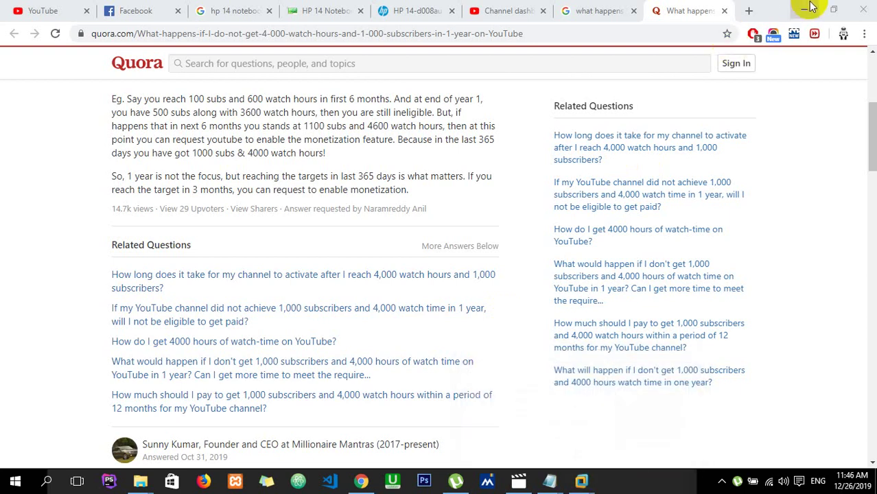
- Minimize the browser and return to the Windows 7 x64 virtual machine, directing input to it
left_click(808, 7)
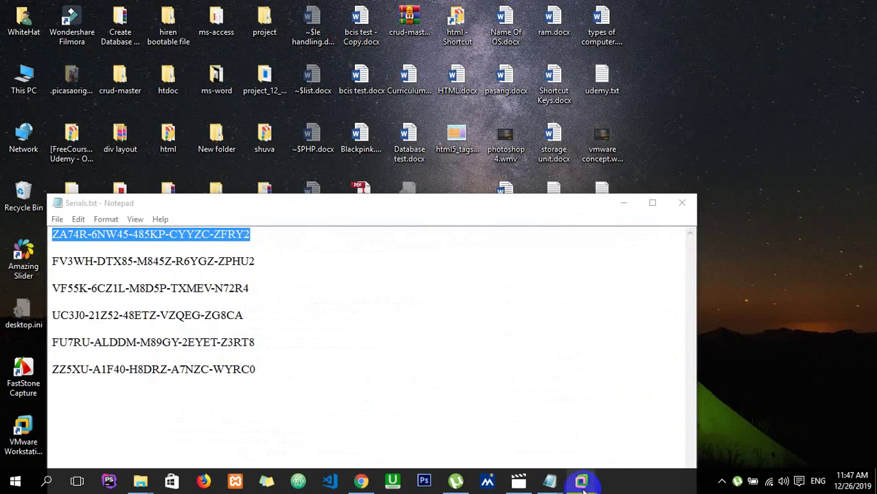
mouse_move(582, 484)
left_click(633, 434)
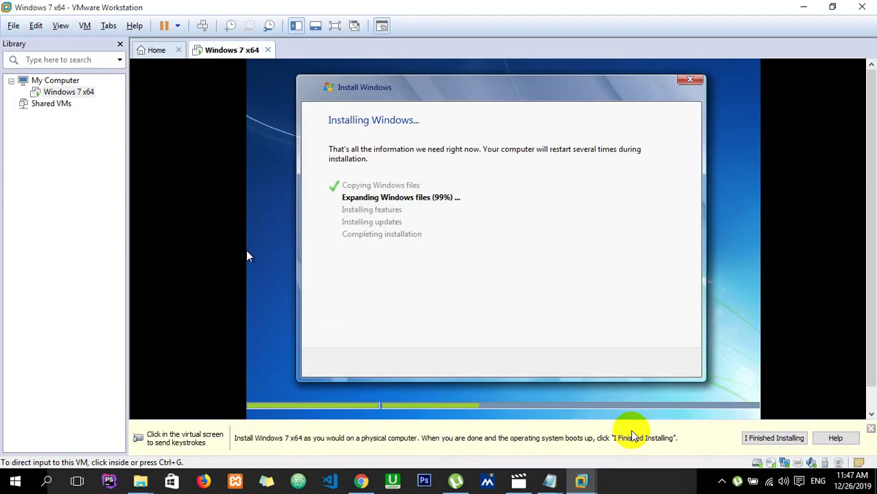
left_click(629, 328)
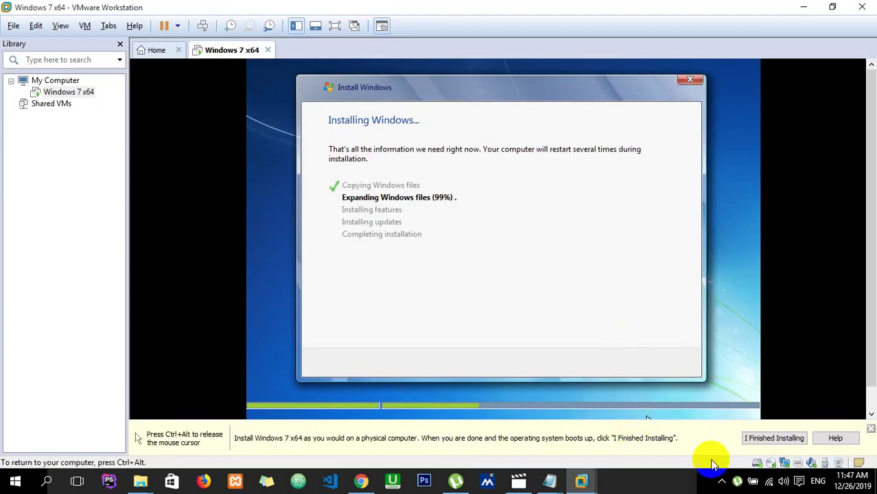
key("ctrl+alt")
left_click(723, 482)
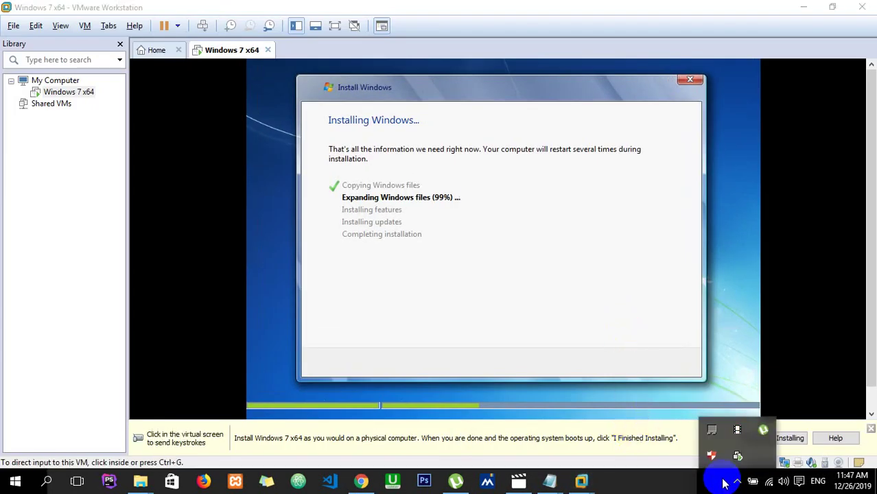
left_click(737, 431)
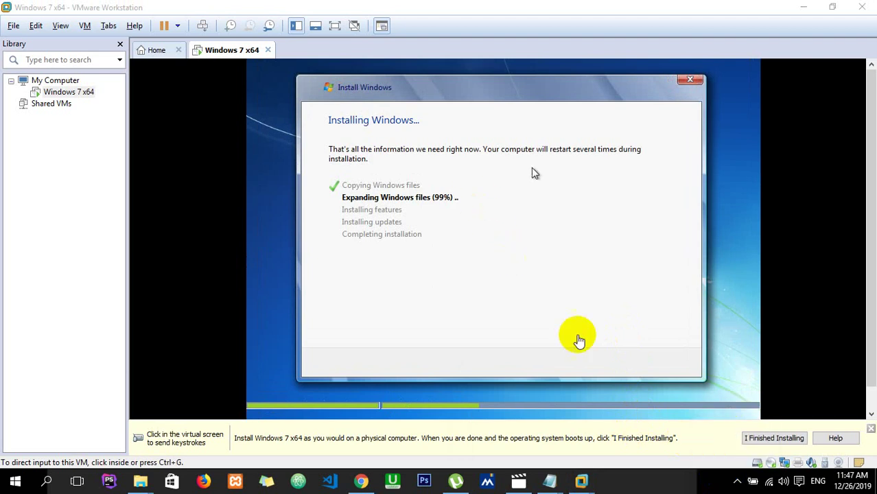
left_click(735, 481)
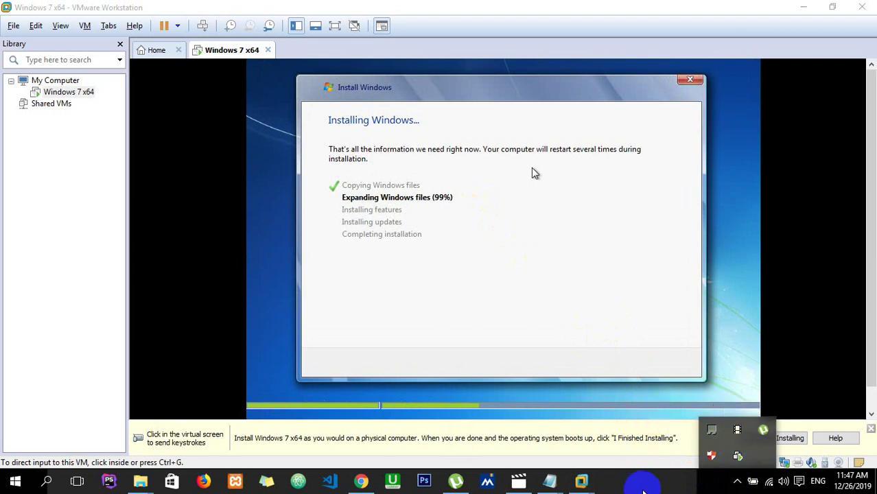
- Direct input to the Windows 7 x64 virtual machine, follow the installation progress in full screen and release the mouse cursor
left_click(643, 490)
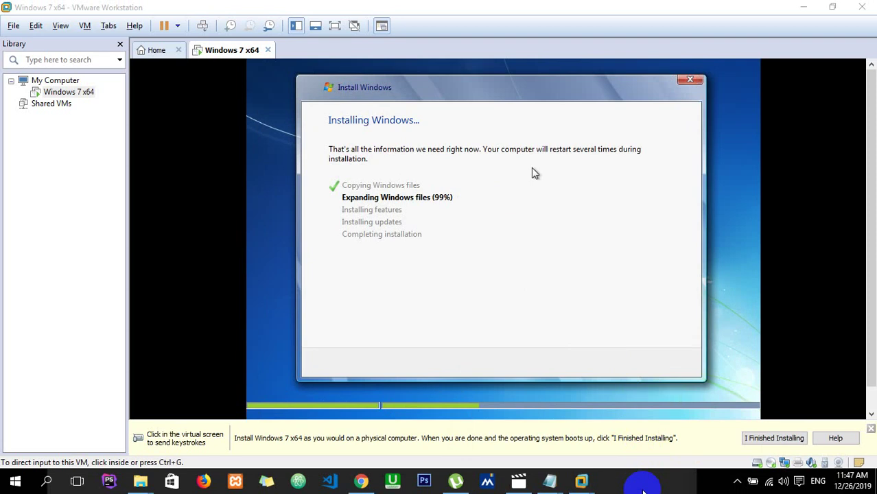
left_click(476, 381)
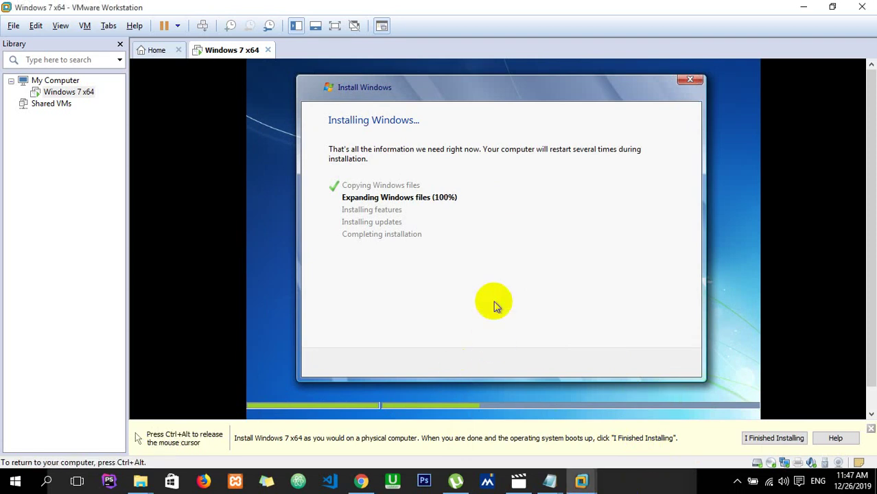
key("ctrl+alt+Return")
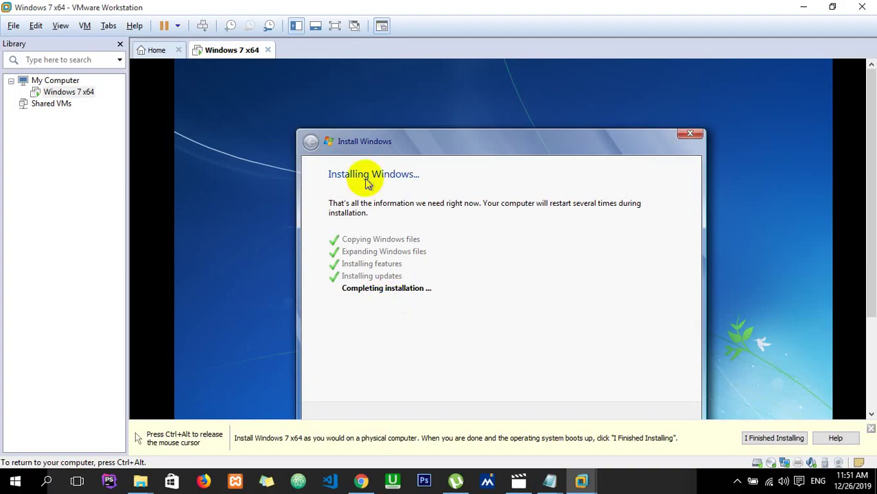
key("ctrl+alt")
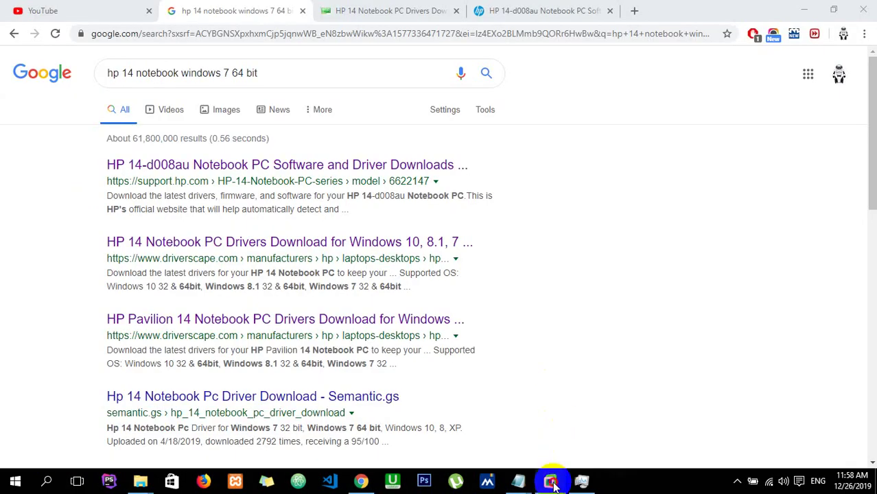
- Switch from the browser to the Windows 7 x64 virtual machine and show it in full screen with input directed to it
mouse_move(553, 477)
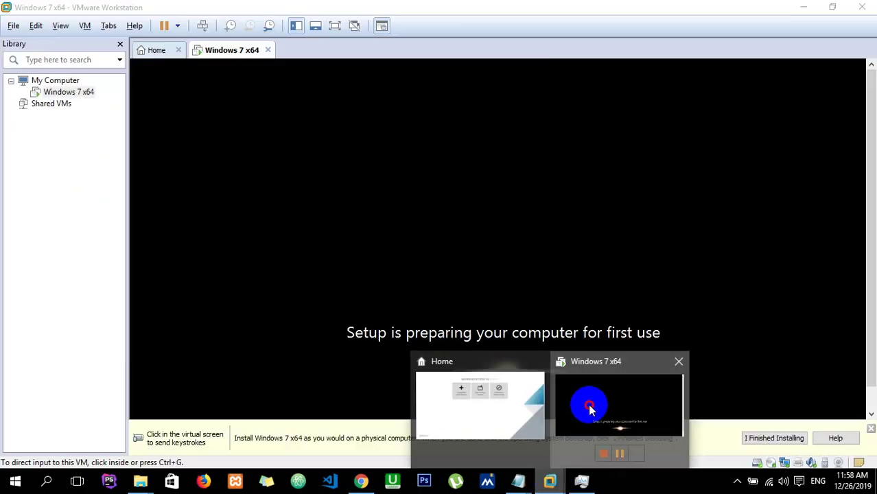
left_click(587, 408)
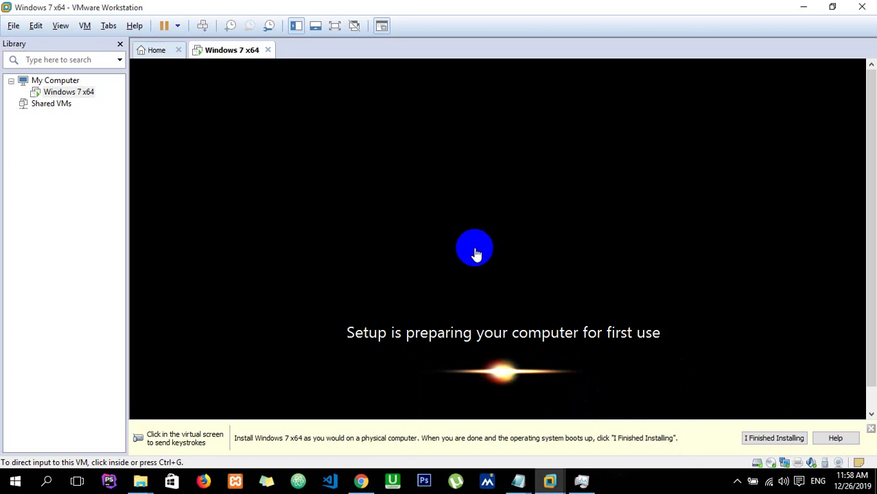
left_click(476, 254)
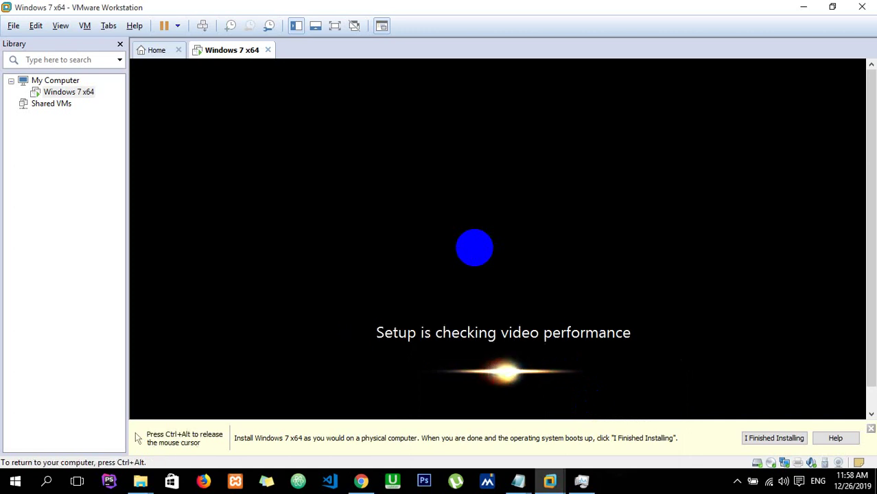
key("ctrl+alt+Return")
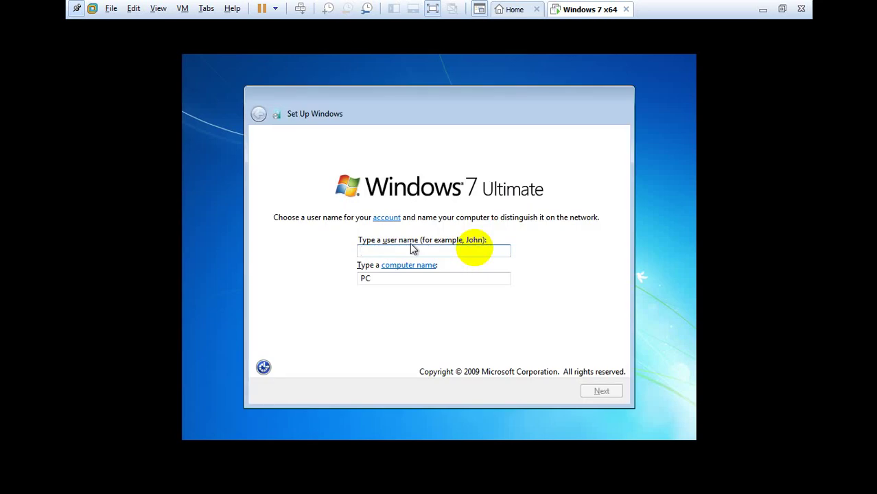
- Enter the account's user name in the Windows setup and continue with the account password left blank
type("pasang")
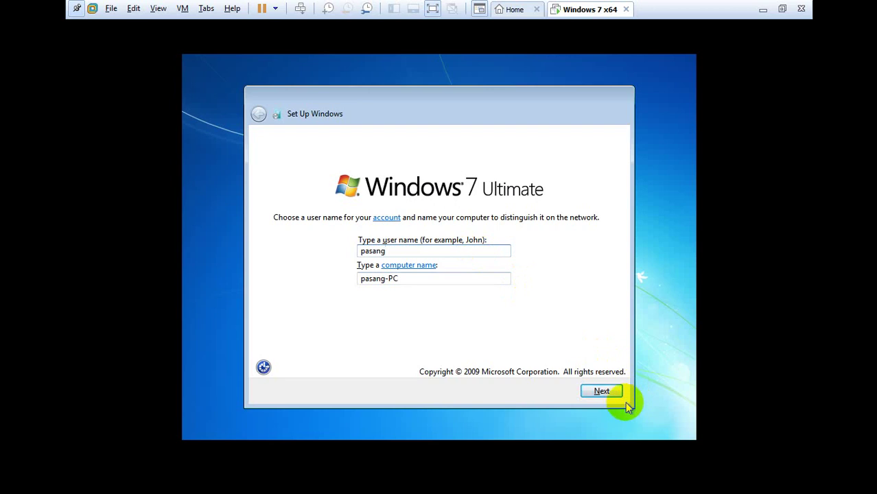
left_click(602, 393)
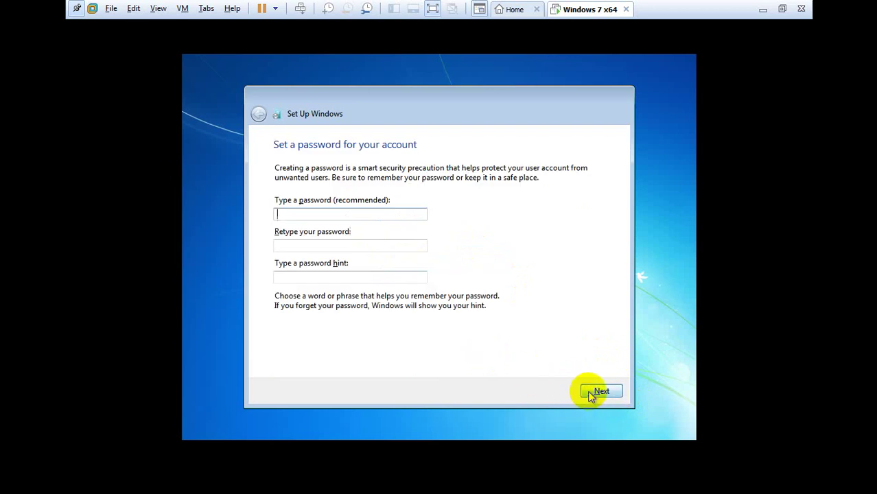
left_click(600, 392)
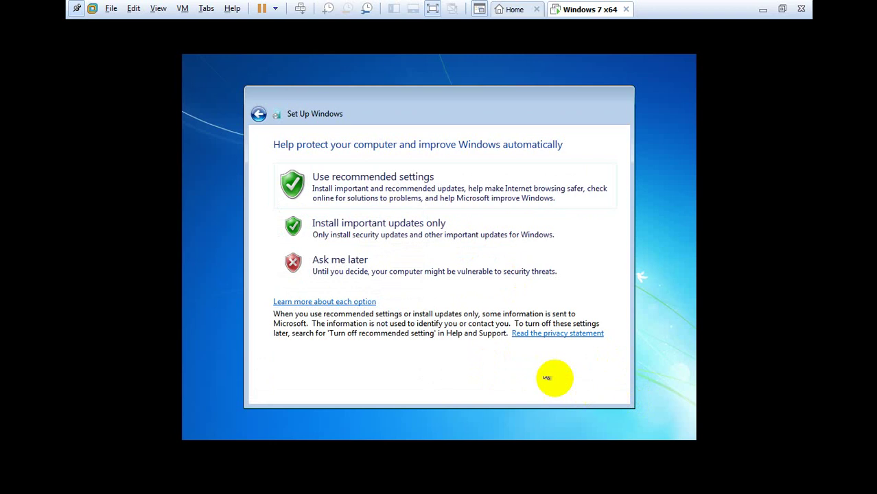
- Complete the setup choices with updates set to Ask me later, the time zone kept at Pacific Time (US & Canada) and Home network
left_click(396, 266)
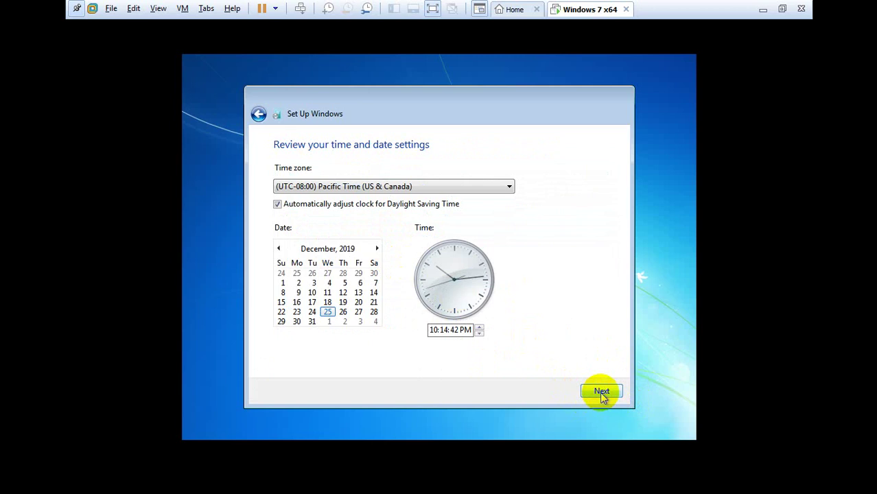
left_click(602, 391)
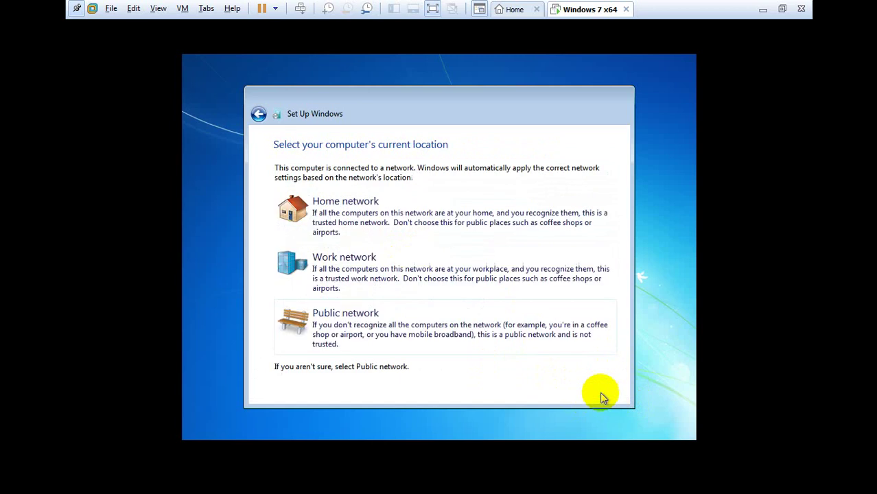
left_click(348, 214)
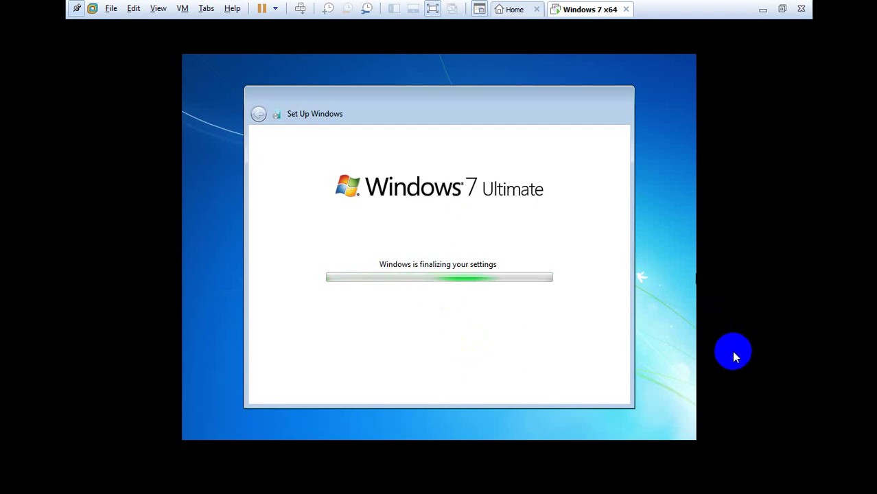
- Return the virtual machine to windowed view, check the progress of finalizing the settings and release the mouse cursor
key("ctrl+alt+Return")
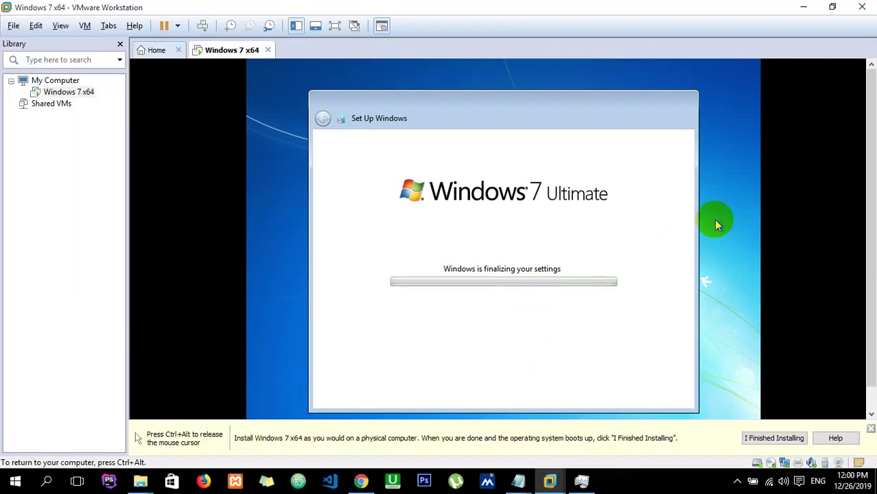
key("ctrl+alt")
left_click(738, 483)
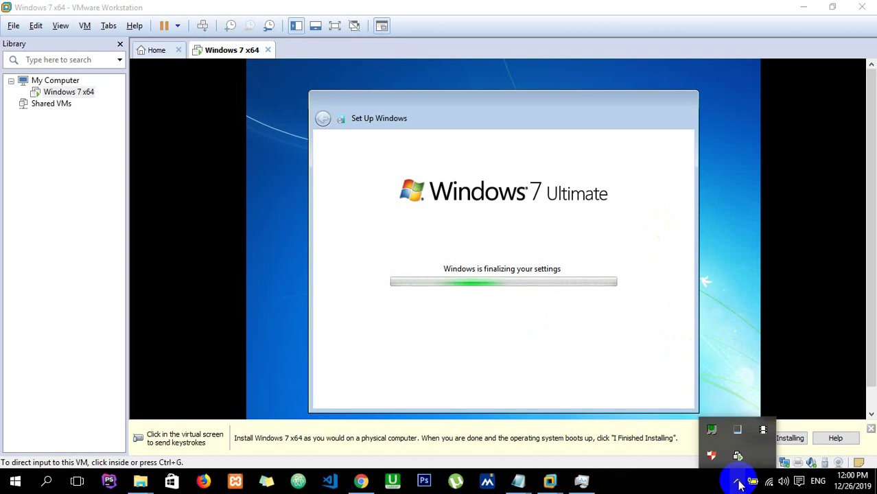
left_click(738, 480)
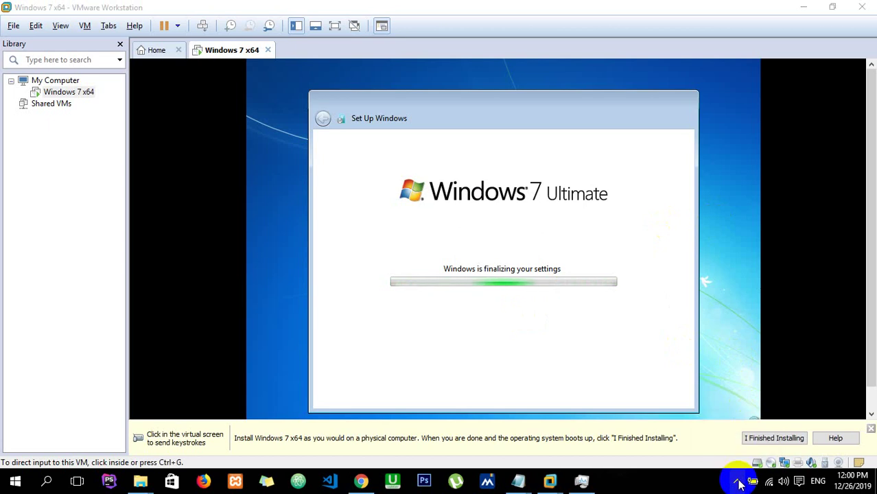
left_click(538, 303)
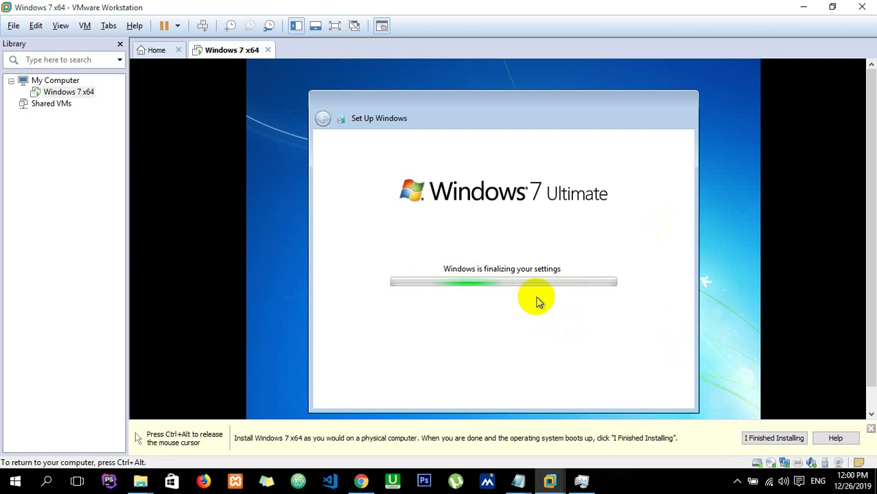
key("ctrl+alt")
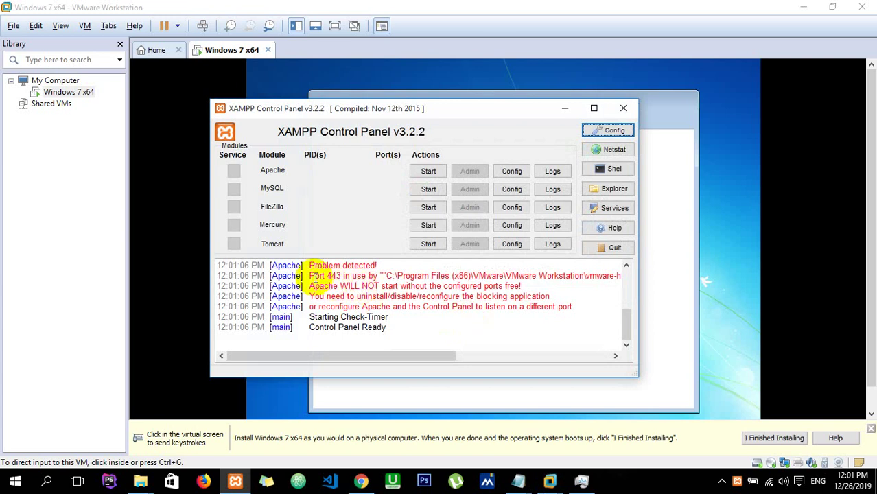
- Switch to the XAMPP Control Panel, highlight the Apache port 443 log line and try to start Apache and MySQL
left_click_drag(308, 275, 494, 271)
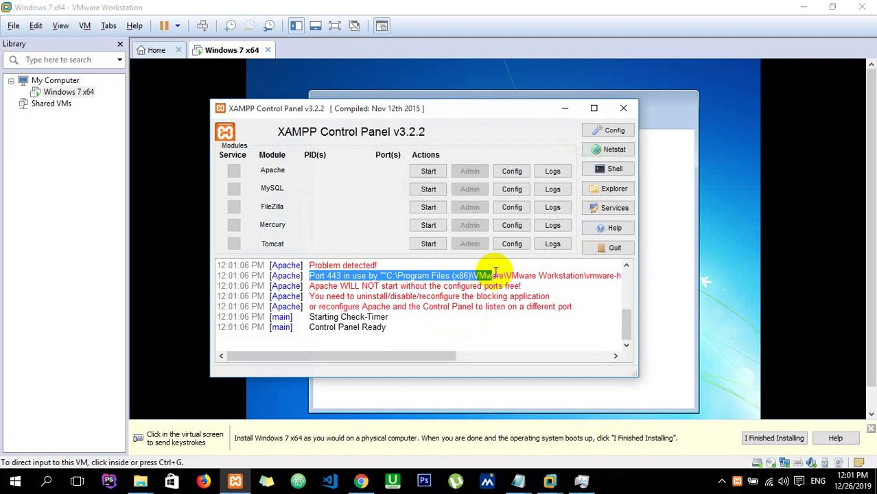
left_click(438, 173)
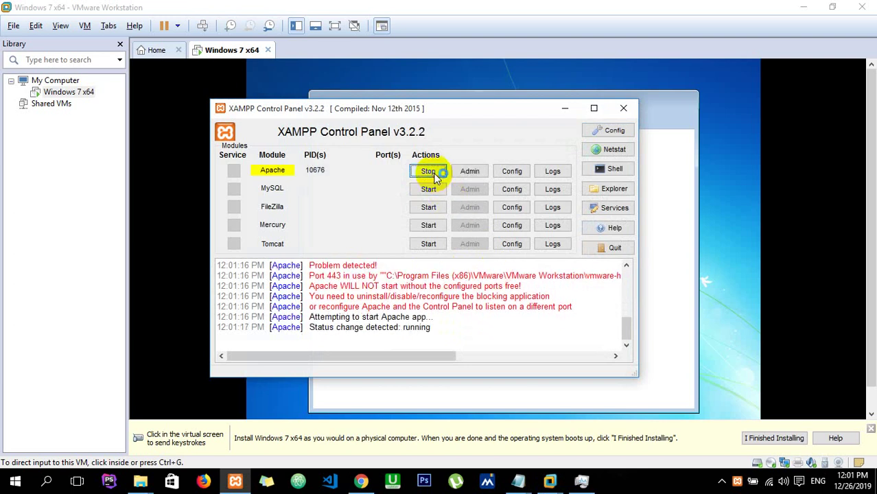
left_click(436, 191)
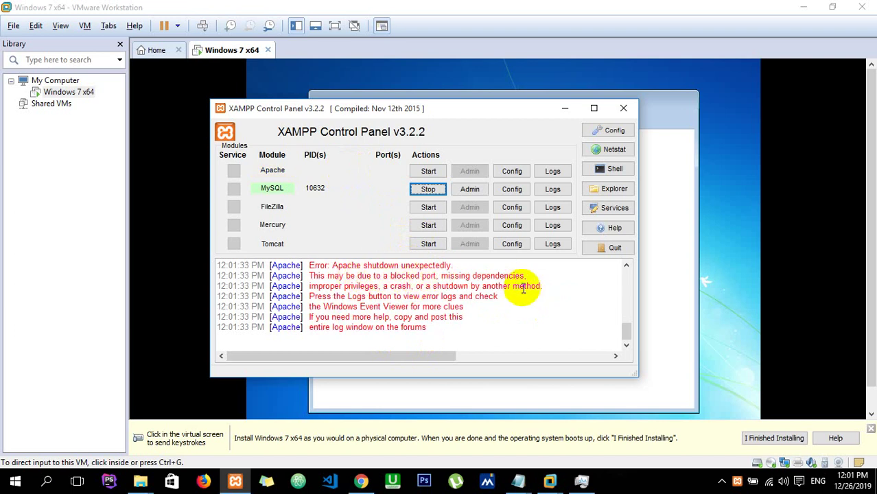
- Review the XAMPP log from the Apache errors back to its first entries and minimize the control panel
mouse_move(623, 328)
left_mouse_down()
mouse_move(626, 322)
mouse_move(622, 337)
left_mouse_up()
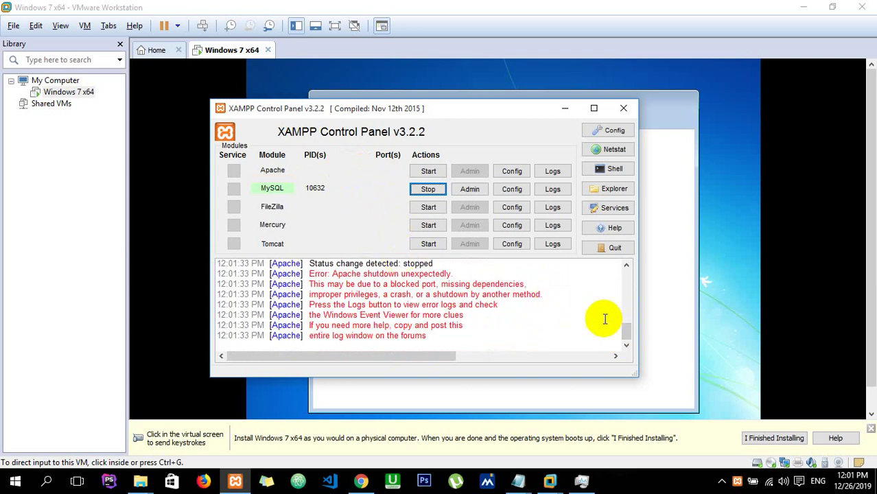
left_click_drag(625, 336, 628, 310)
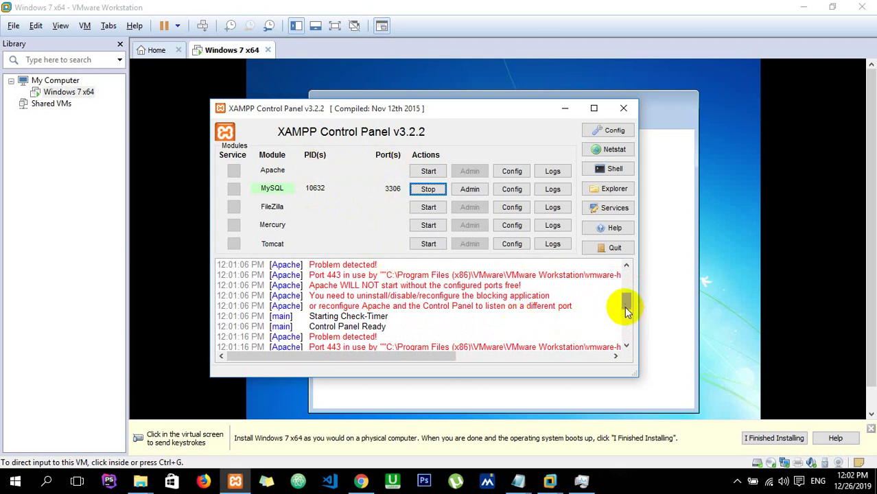
left_click_drag(625, 306, 624, 275)
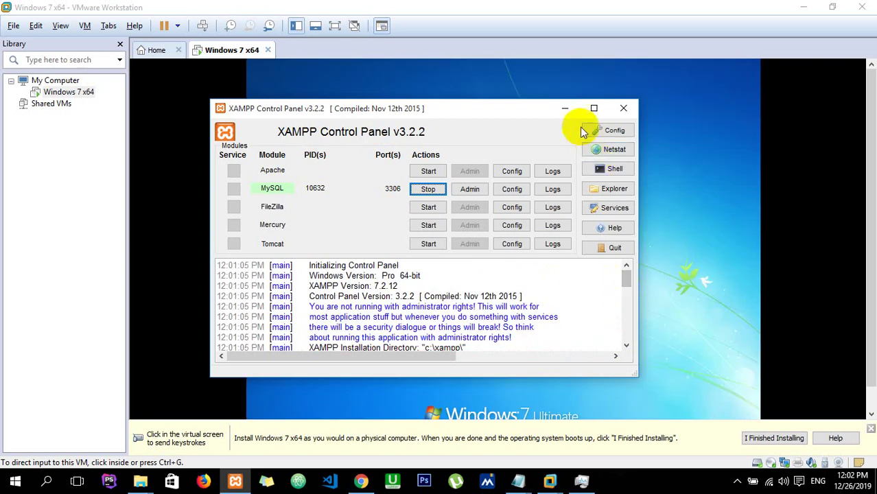
left_click(569, 110)
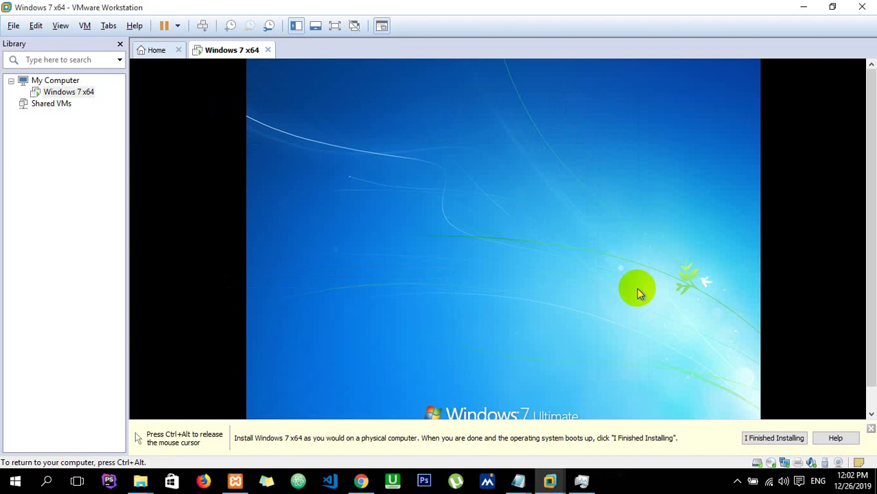
- Check the first Windows 7 sign-in in full screen, return to windowed view and release the mouse cursor
key("ctrl+alt+Return")
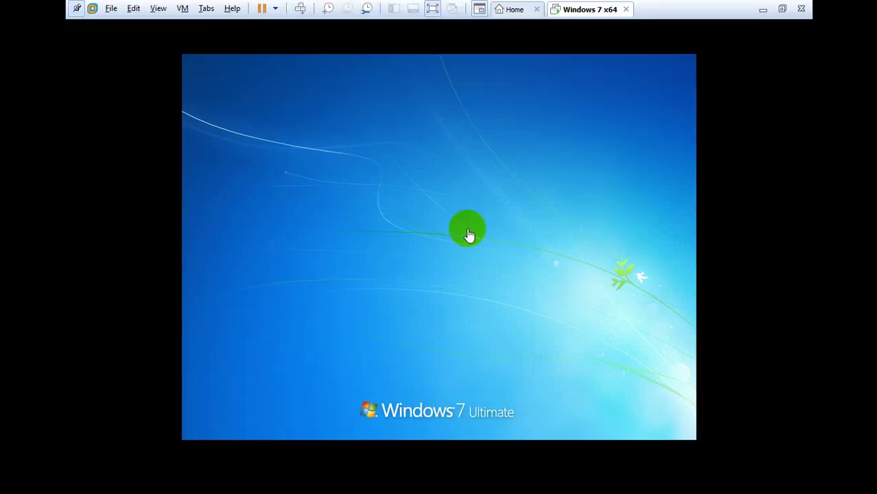
left_click(469, 250)
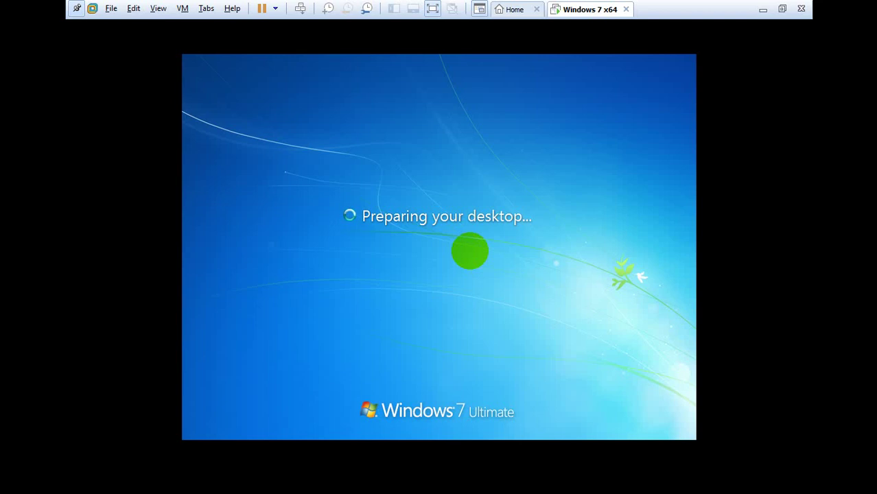
key("ctrl+alt+Return")
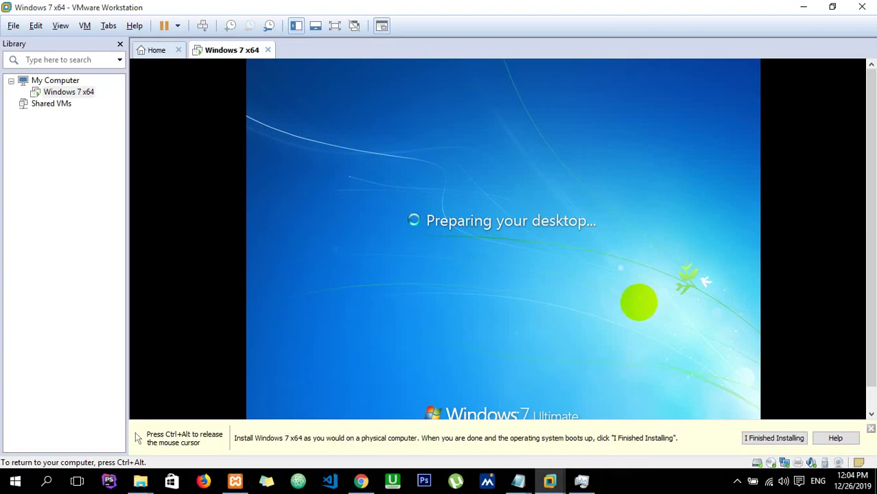
key("ctrl+alt")
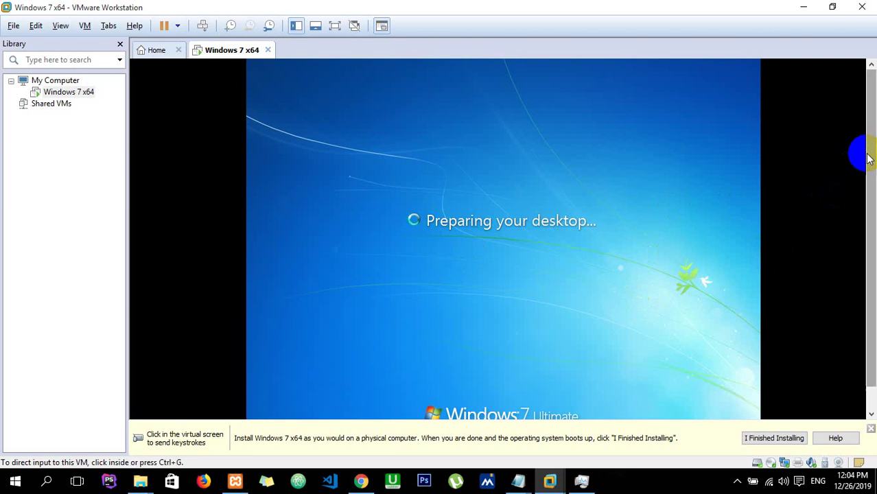
scroll(861, 178, "down", 1)
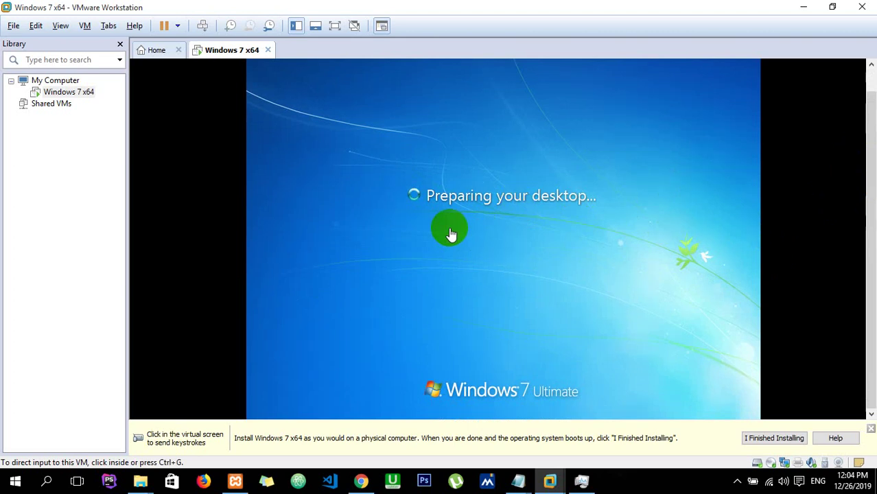
- Direct input to the virtual machine, view the new Windows 7 desktop in full screen and return it to windowed view
left_click(476, 266)
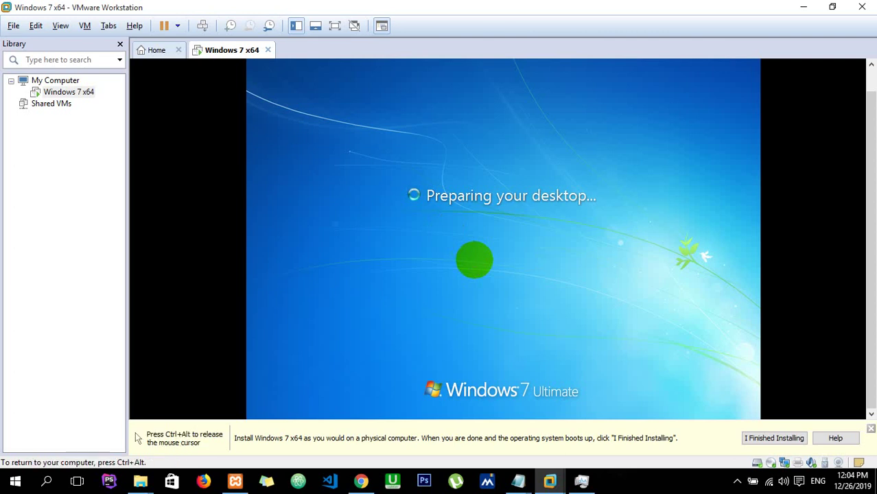
key("ctrl+alt+Return")
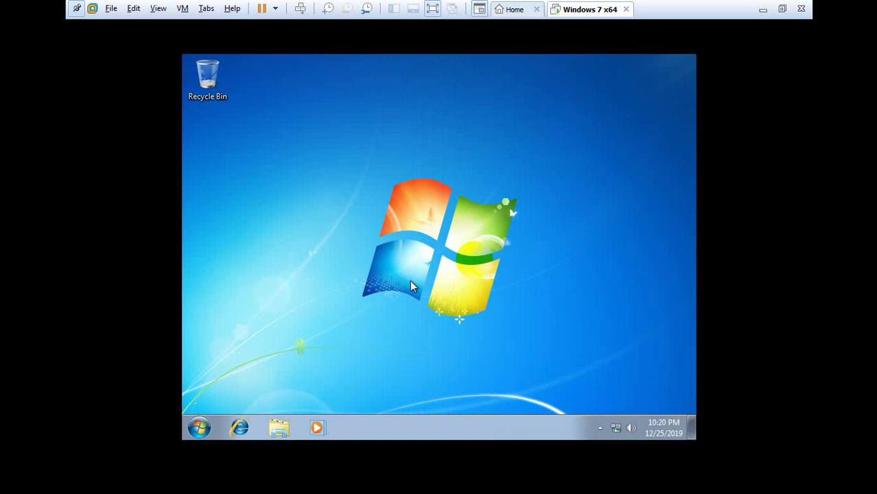
key("ctrl+alt+Return")
left_click(151, 369)
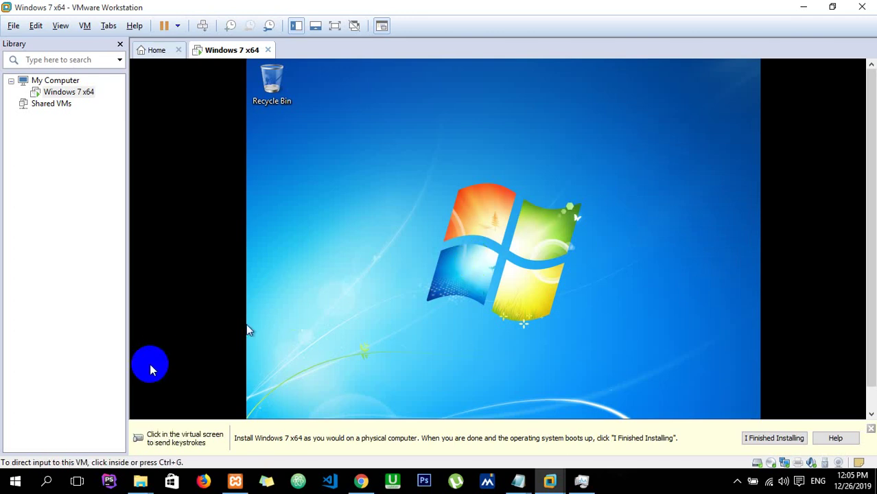
left_click(428, 183)
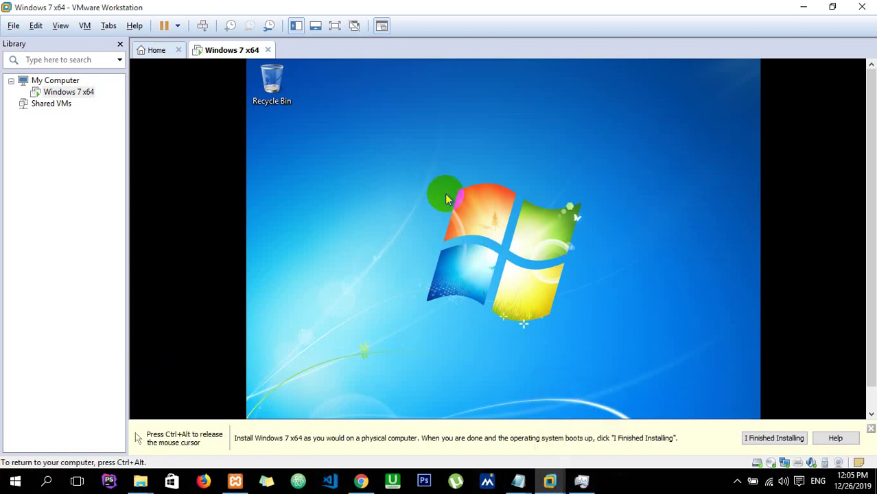
- Restart the Windows 7 guest in full-screen view and enter its PhoenixBIOS setup during boot
key("ctrl+alt+Return")
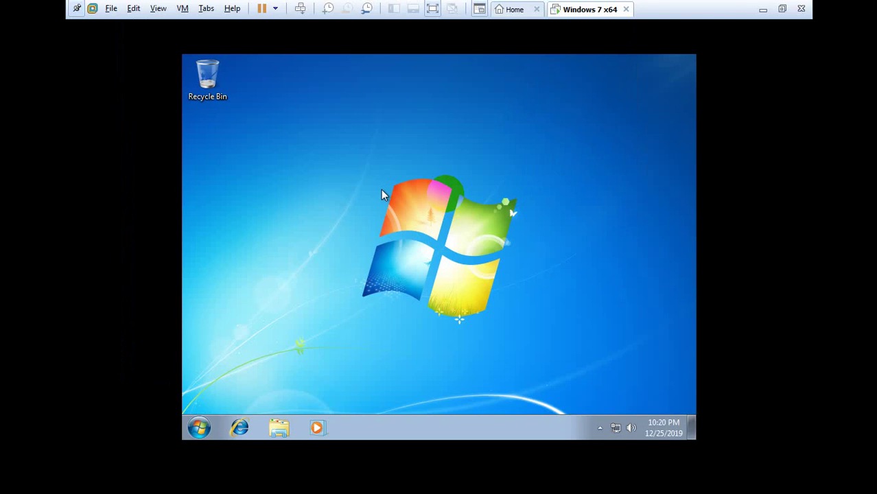
left_click(180, 434)
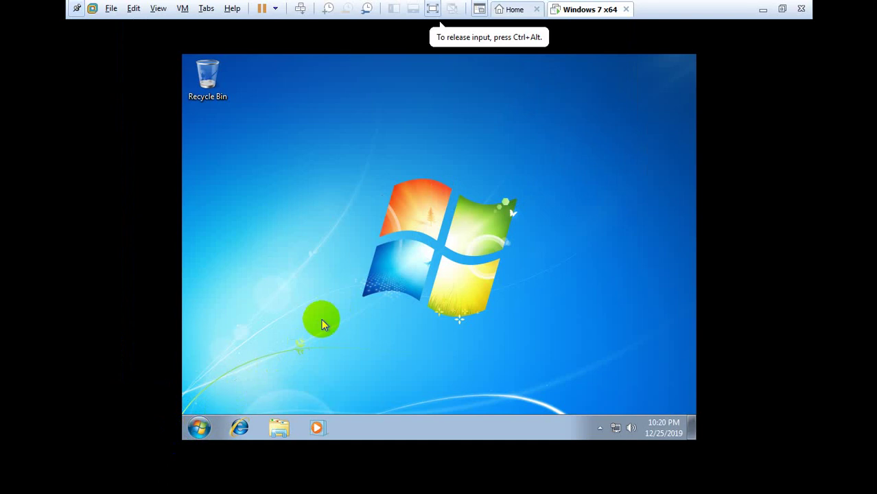
left_click(197, 430)
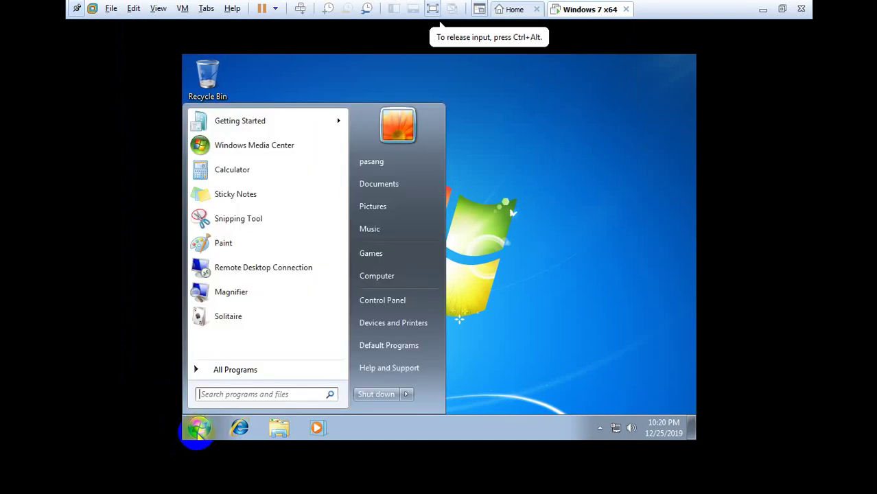
mouse_move(407, 395)
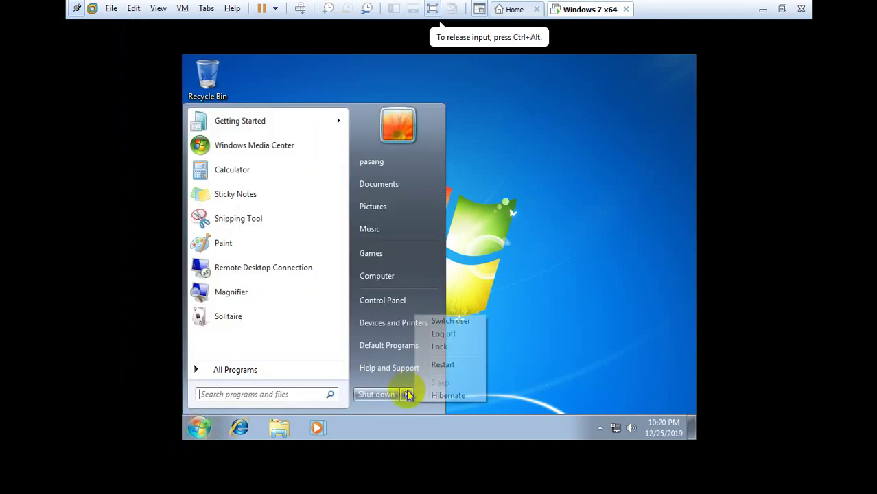
left_click(440, 367)
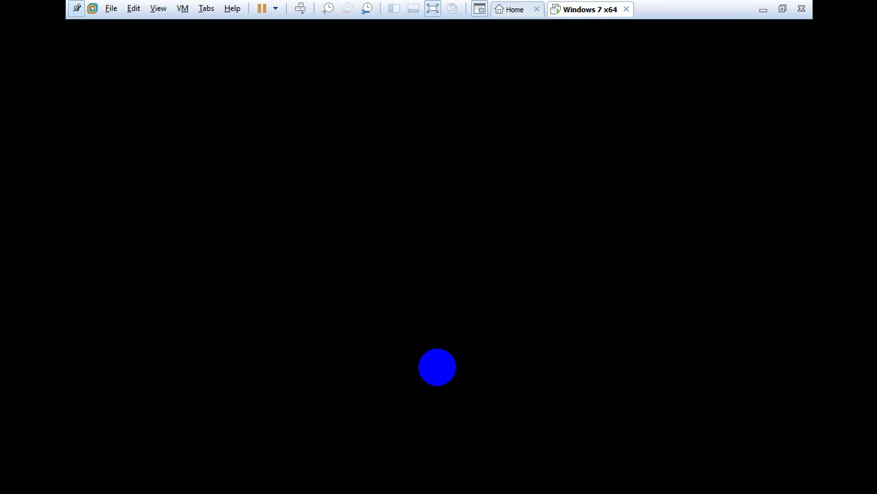
key("F2")
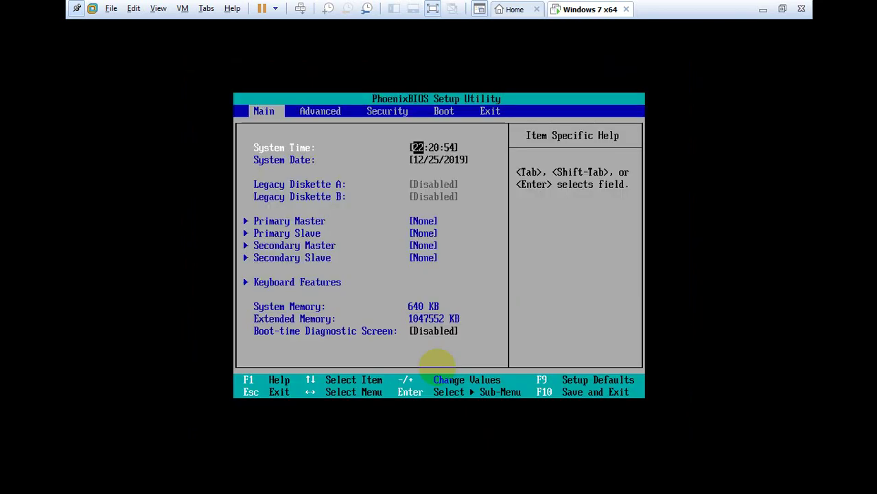
- Examine the BIOS boot device order, going through the Removable Devices, Hard Drive and CD-ROM Drive entries
key("Right")
key("Right")
key("Right")
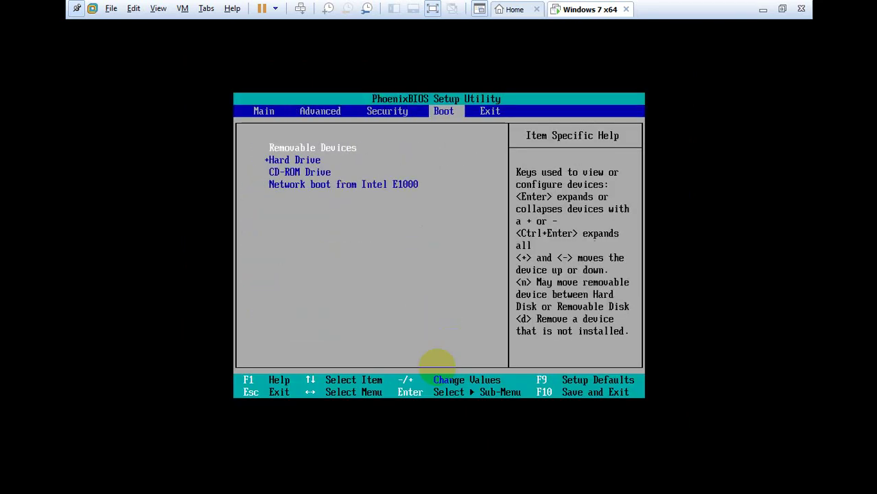
key("Down")
key("Down")
key("Up")
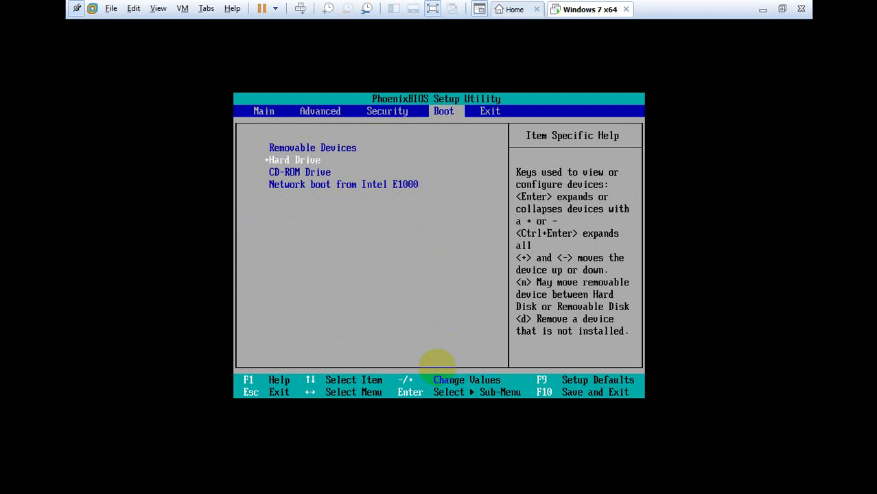
key("Up")
key("Down")
key("Down")
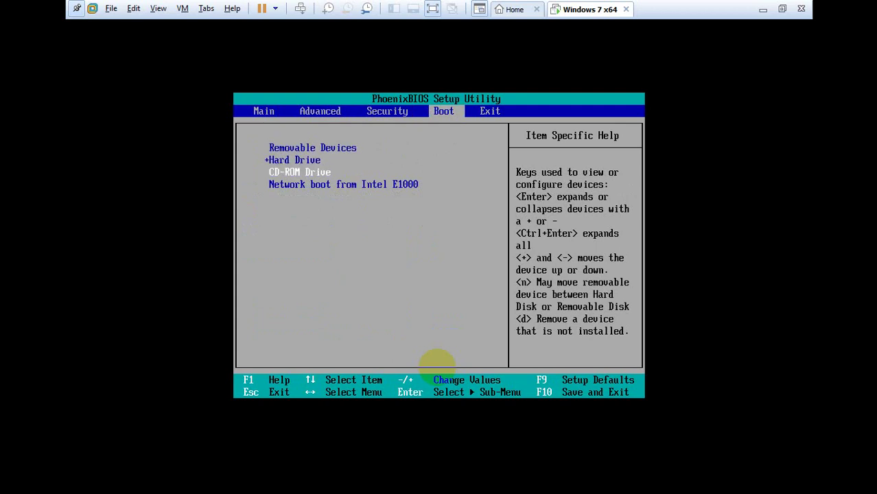
key("Up")
key("Down")
key("Up")
key("Up")
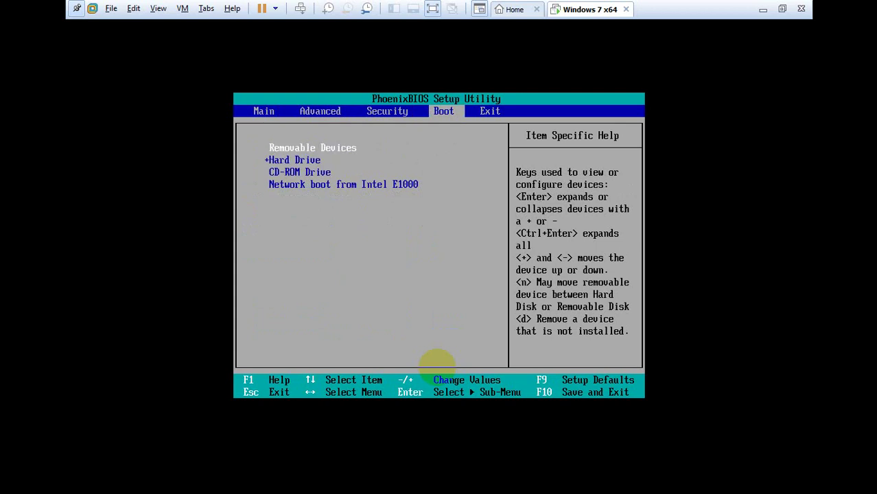
- Save and exit the BIOS setup, let Windows 7 start and return the virtual machine to windowed view
key("F10")
key("Return")
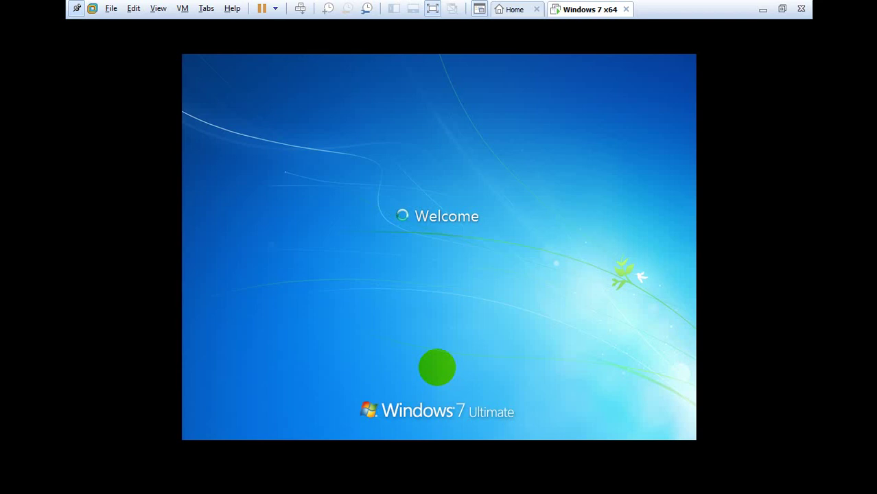
key("ctrl+alt+Return")
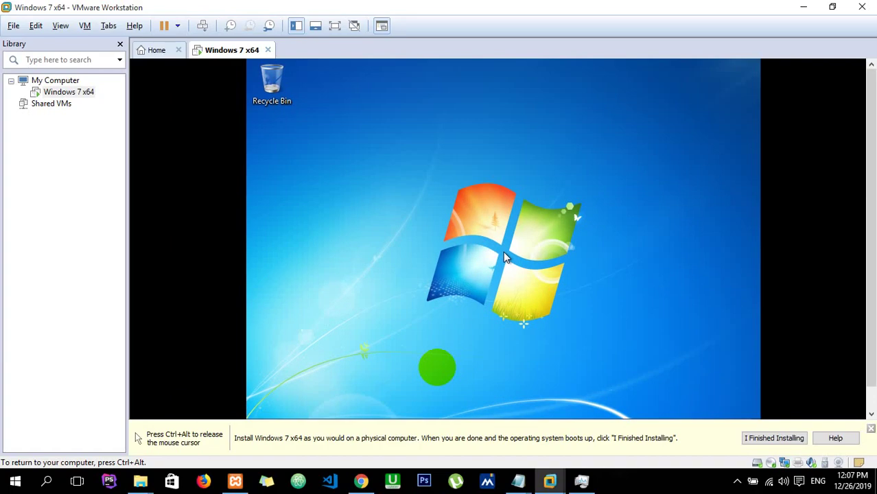